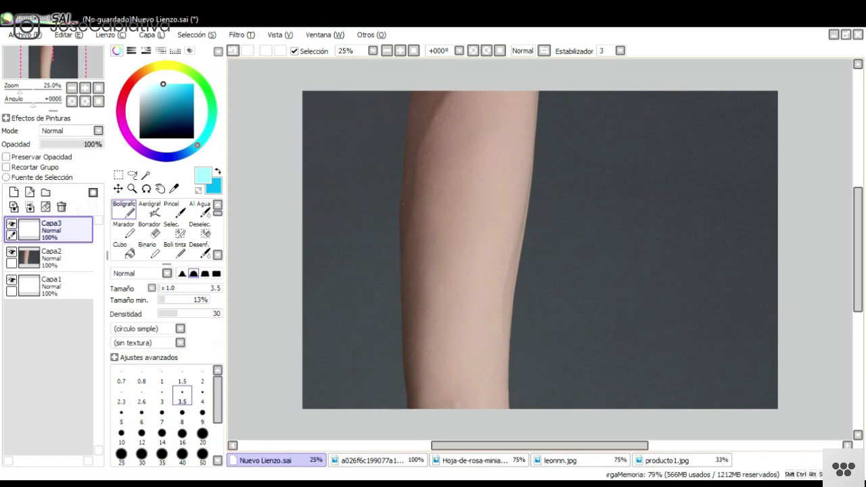
Sketch a light-blue oval guide around the forearm on Capa3, with short marks outside its upper corners and lower end.
drag(407, 162, 413, 129)
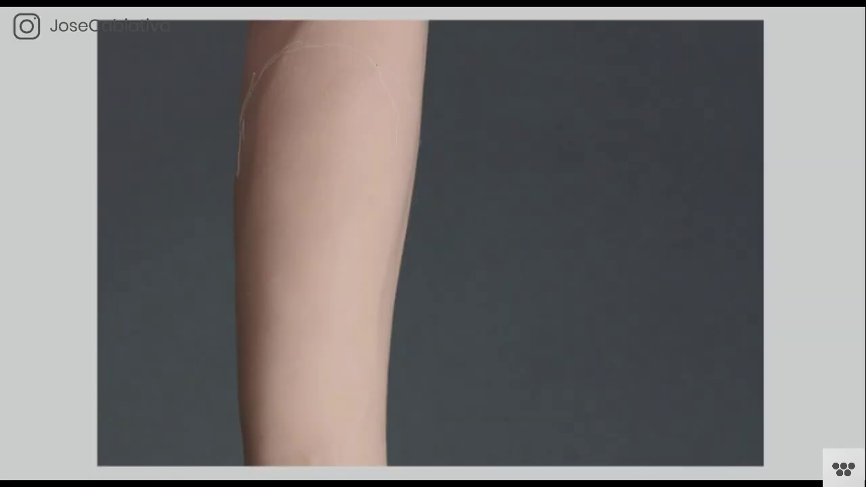
drag(242, 108, 222, 301)
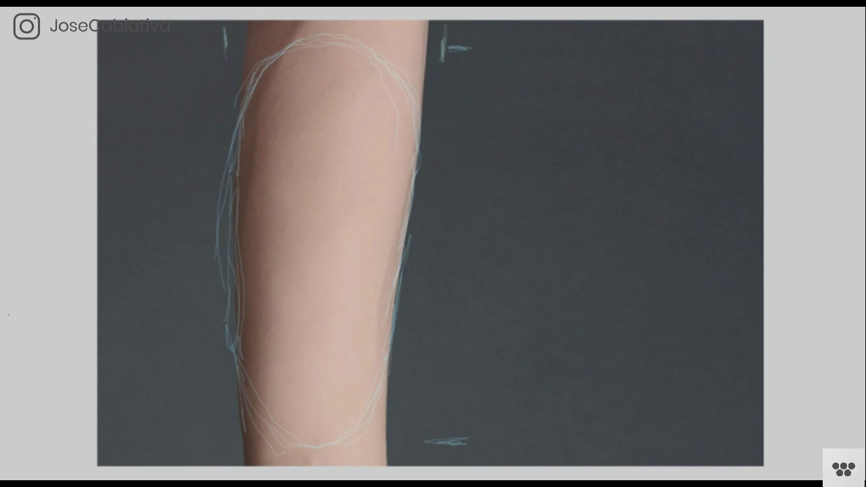
key(Tab)
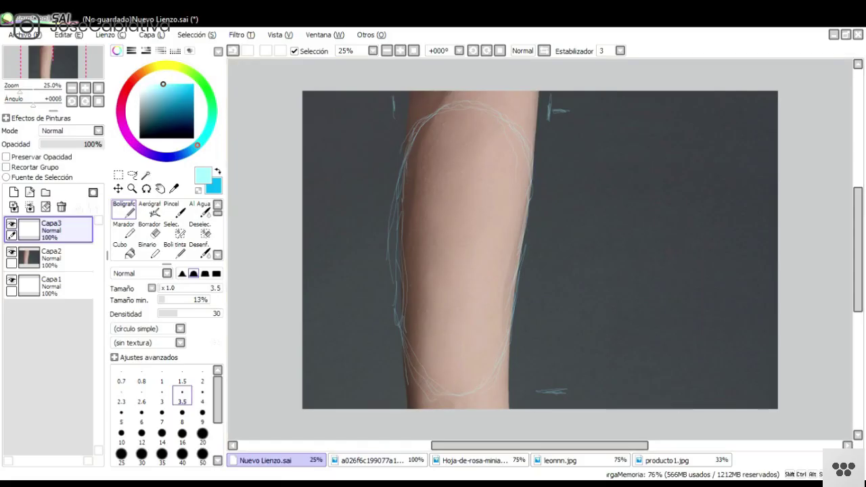
Switch to the Hoja-de-rosa-miniatura.jpg image and move the empty layer Capa2 beneath Capa1.
key(ctrl+Tab)
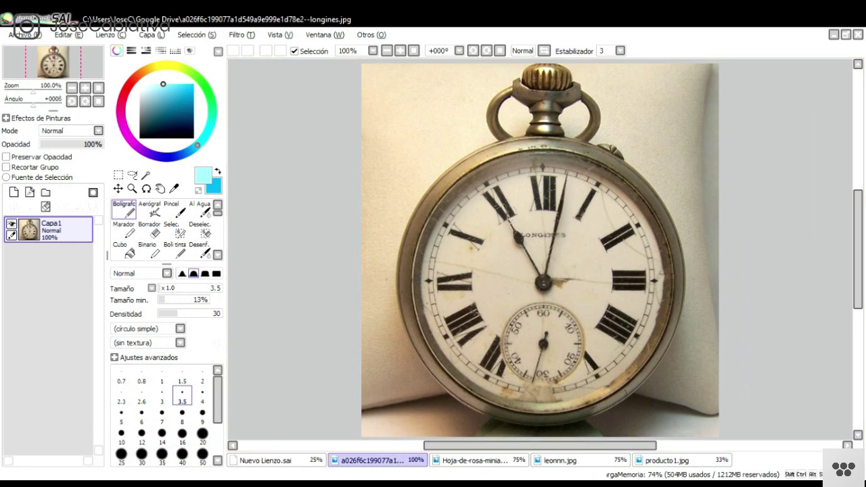
key(ctrl+Tab)
key(ctrl+Tab)
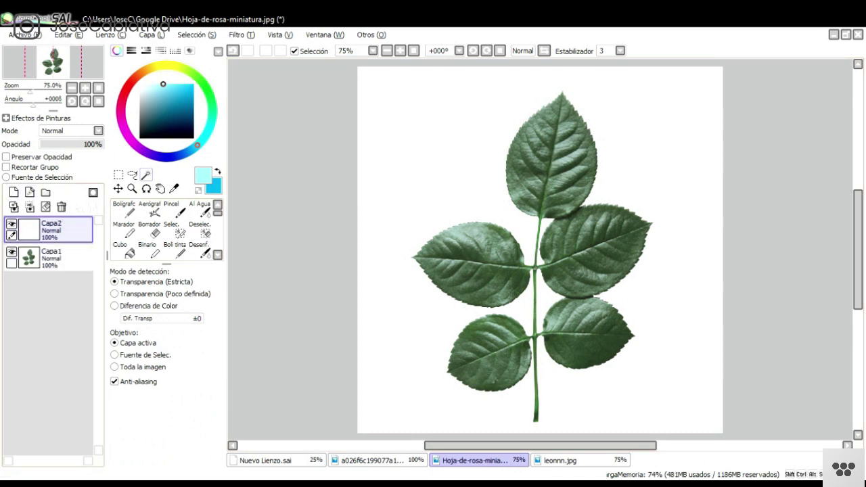
drag(59, 231, 59, 268)
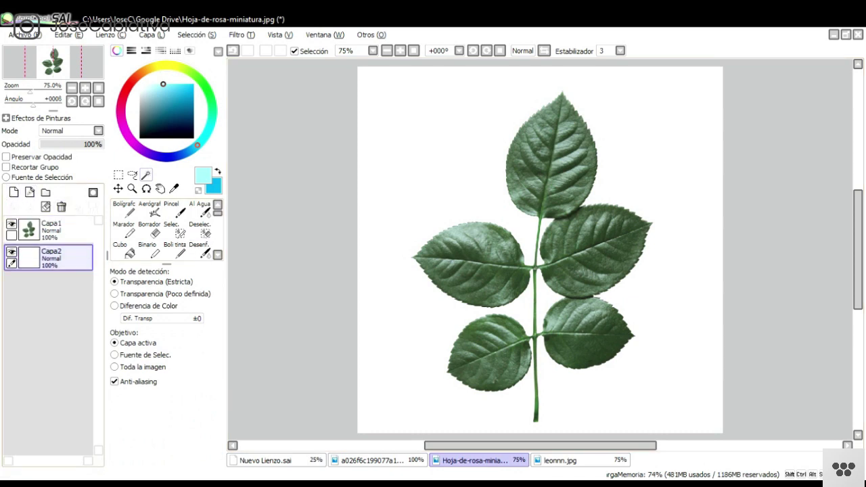
Fill the lower layer Capa2 with dark navy blue as a contrast background.
click(51, 230)
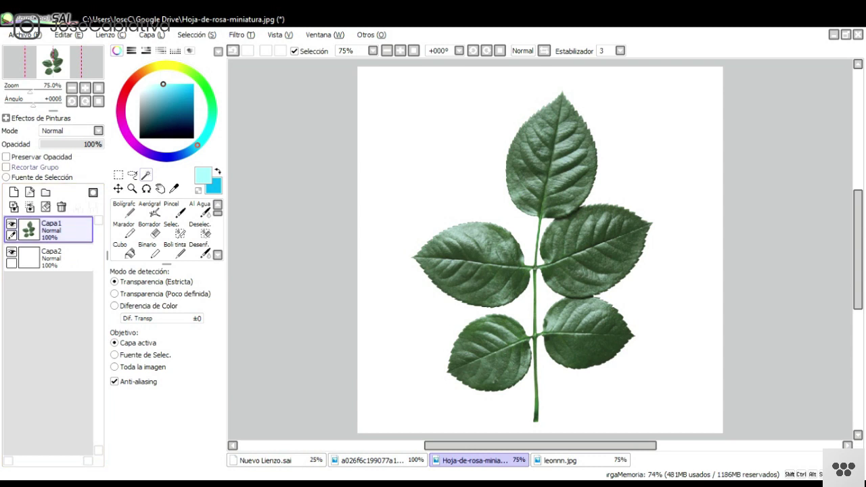
click(149, 230)
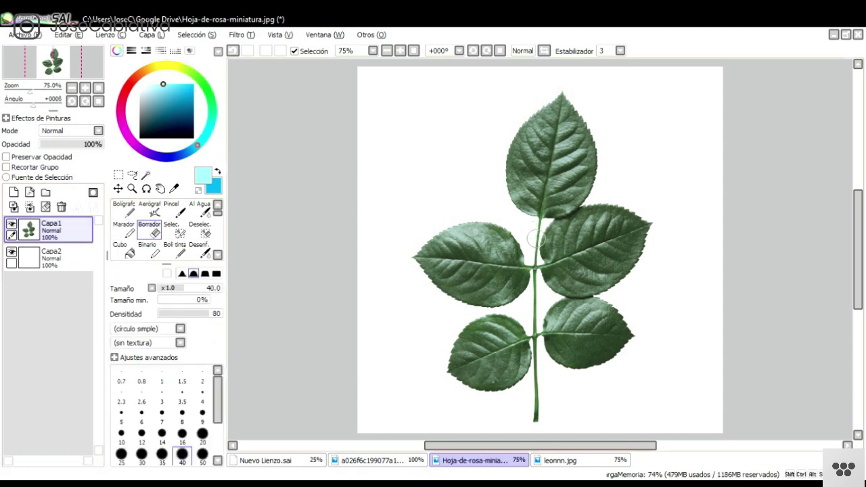
click(48, 255)
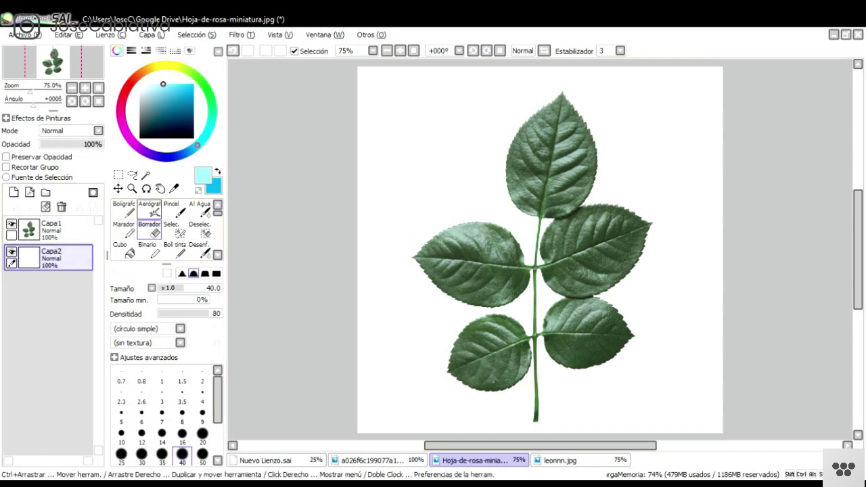
click(125, 250)
click(189, 123)
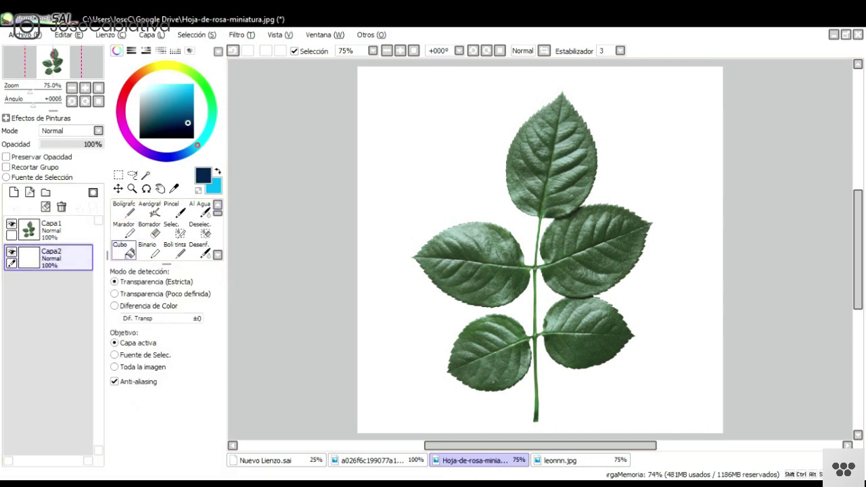
click(433, 182)
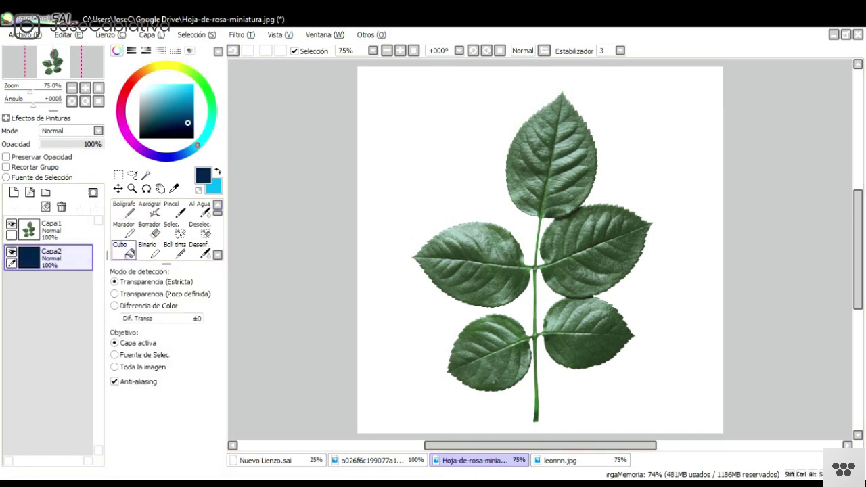
On Capa1, erase the white background between the upper leaves and the stem with a size 40 eraser.
click(58, 230)
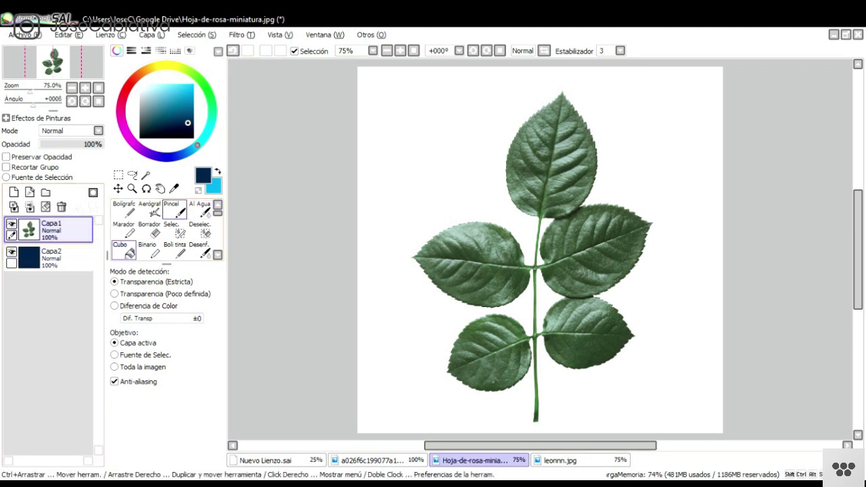
click(150, 230)
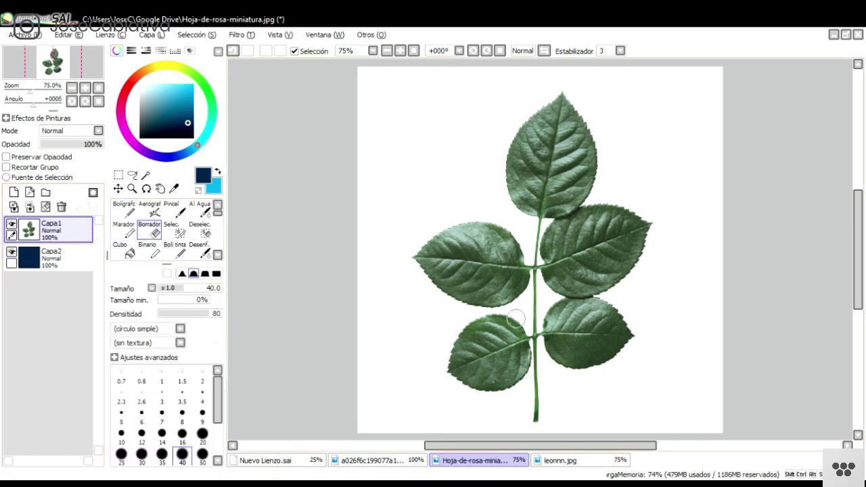
scroll(515, 324, down, 2)
scroll(515, 325, up, 1)
mouse_move(377, 251)
mouse_down()
mouse_move(375, 292)
mouse_move(270, 87)
mouse_move(343, 237)
mouse_move(487, 85)
mouse_move(251, 119)
mouse_move(213, 291)
mouse_up()
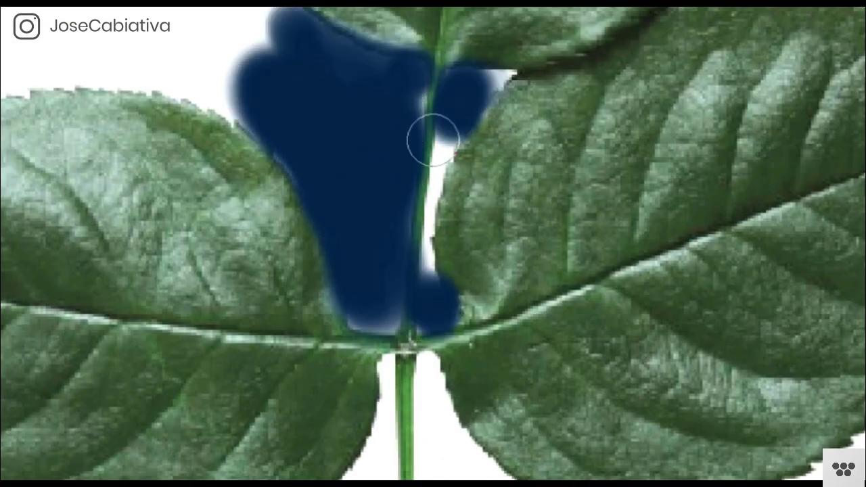
drag(229, 96, 210, 290)
mouse_move(203, 288)
mouse_down()
mouse_move(180, 288)
mouse_move(254, 31)
mouse_move(190, 250)
mouse_up()
mouse_move(241, 40)
mouse_down()
mouse_move(143, 223)
mouse_move(353, 40)
mouse_move(61, 251)
mouse_up()
drag(447, 54, 133, 127)
mouse_move(190, 135)
mouse_down()
mouse_move(137, 61)
mouse_move(346, 391)
mouse_move(366, 406)
mouse_up()
drag(366, 406, 299, 86)
mouse_move(284, 136)
mouse_down()
mouse_move(264, 232)
mouse_move(333, 187)
mouse_up()
drag(183, 381, 218, 376)
Reduce the eraser size to 25 and erase the white background along the stem and around the leaves on the right side.
key(bracketleft)
key(bracketleft)
key(bracketleft)
drag(451, 374, 240, 56)
drag(169, 230, 366, 322)
drag(366, 323, 168, 222)
drag(231, 465, 230, 307)
mouse_move(361, 172)
mouse_down()
mouse_move(309, 287)
mouse_move(199, 473)
mouse_move(376, 168)
mouse_up()
drag(210, 460, 403, 153)
mouse_move(389, 186)
mouse_down()
mouse_move(276, 257)
mouse_move(324, 333)
mouse_move(373, 168)
mouse_move(456, 282)
mouse_move(223, 462)
mouse_move(177, 473)
mouse_up()
mouse_move(325, 428)
mouse_down()
mouse_move(433, 241)
mouse_move(361, 112)
mouse_up()
drag(223, 210, 461, 324)
mouse_move(148, 383)
mouse_down()
mouse_move(291, 188)
mouse_move(152, 36)
mouse_move(145, 167)
mouse_move(158, 124)
mouse_move(170, 303)
mouse_up()
drag(169, 298, 316, 225)
mouse_move(104, 169)
mouse_down()
mouse_move(137, 206)
mouse_move(249, 319)
mouse_move(162, 219)
mouse_move(168, 136)
mouse_move(98, 195)
mouse_move(212, 155)
mouse_move(127, 206)
mouse_move(165, 179)
mouse_move(139, 293)
mouse_move(111, 364)
mouse_move(154, 153)
mouse_up()
mouse_move(180, 91)
mouse_down()
mouse_move(153, 224)
mouse_move(245, 230)
mouse_move(203, 179)
mouse_move(340, 325)
mouse_move(222, 298)
mouse_move(177, 203)
mouse_move(173, 349)
mouse_move(234, 375)
mouse_move(264, 352)
mouse_up()
drag(265, 352, 298, 406)
drag(473, 298, 452, 325)
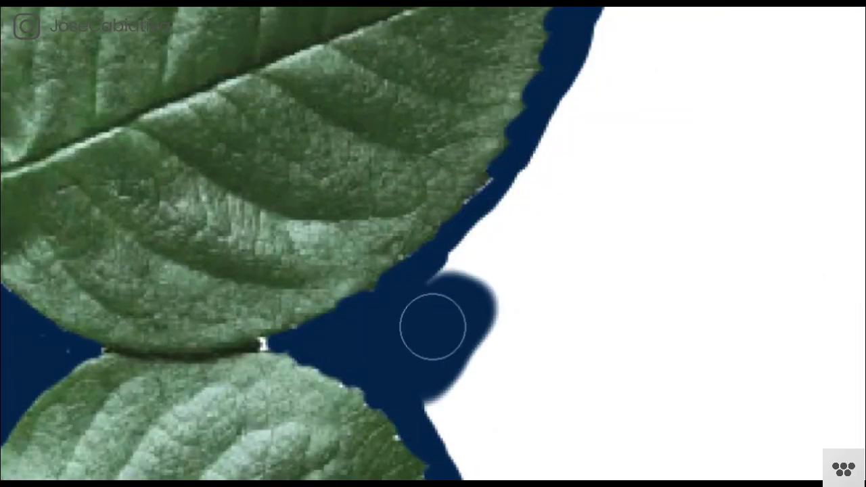
drag(451, 325, 527, 169)
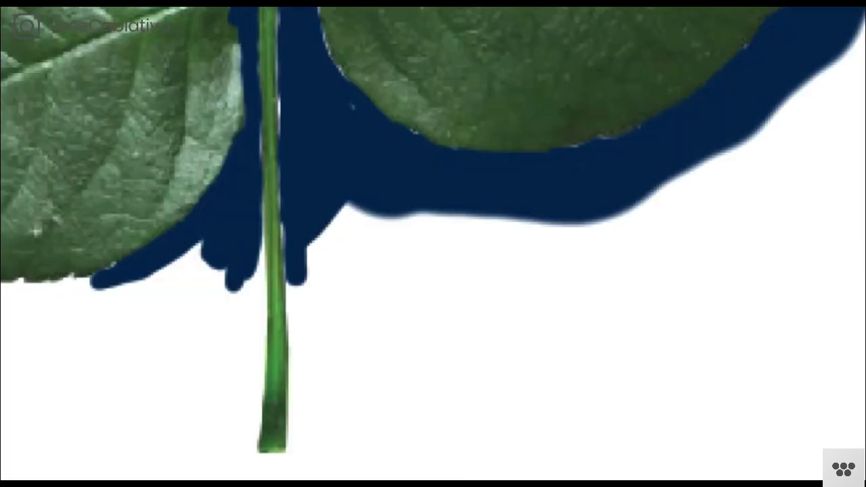
Erase the white background around the stem's lower end, the lower-left leaf and the underside of the middle-left leaf.
mouse_move(541, 223)
mouse_down()
mouse_move(350, 371)
mouse_move(237, 404)
mouse_move(72, 321)
mouse_up()
drag(483, 357, 246, 228)
mouse_move(246, 228)
mouse_down()
mouse_move(164, 391)
mouse_move(196, 275)
mouse_move(478, 69)
mouse_up()
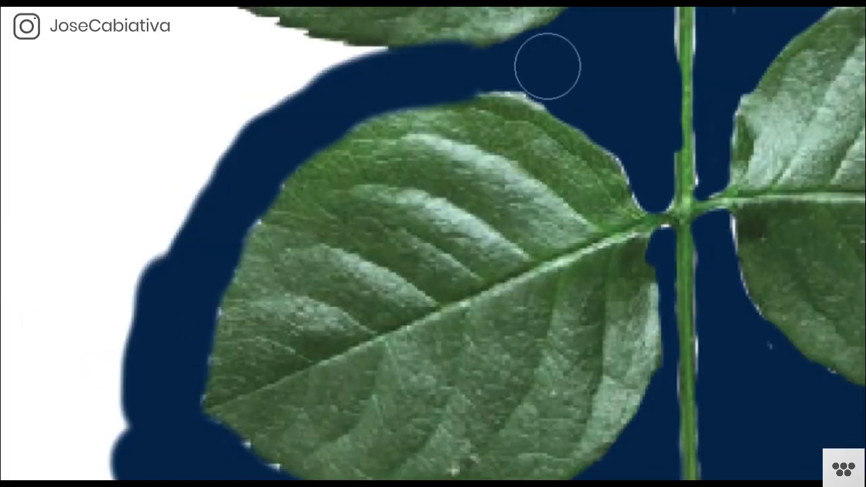
drag(478, 69, 163, 163)
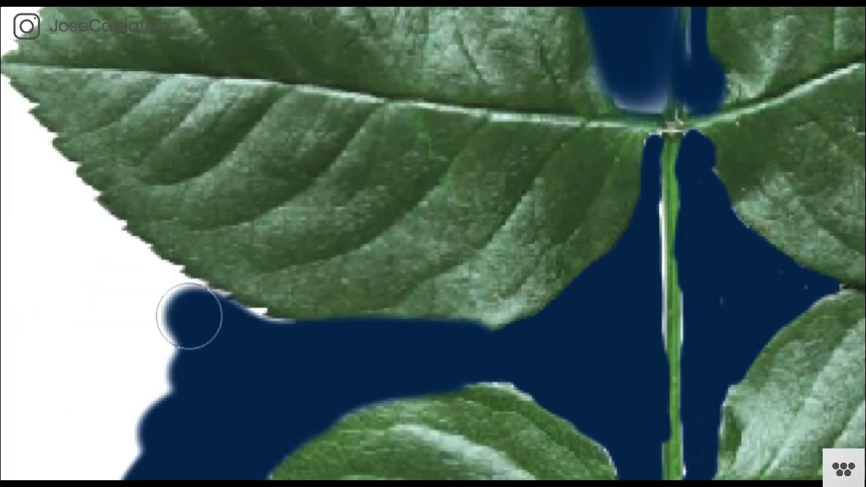
drag(189, 315, 70, 224)
drag(69, 224, 91, 406)
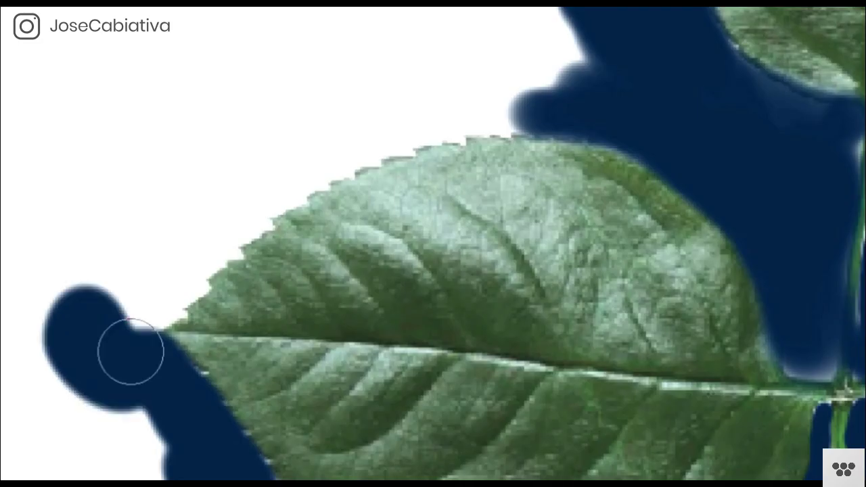
Erase the white background above the middle-left leaf and along the remaining outer contour of the leaf branch.
drag(131, 350, 269, 138)
drag(269, 138, 203, 203)
drag(596, 324, 446, 91)
drag(446, 91, 609, 379)
drag(378, 317, 470, 180)
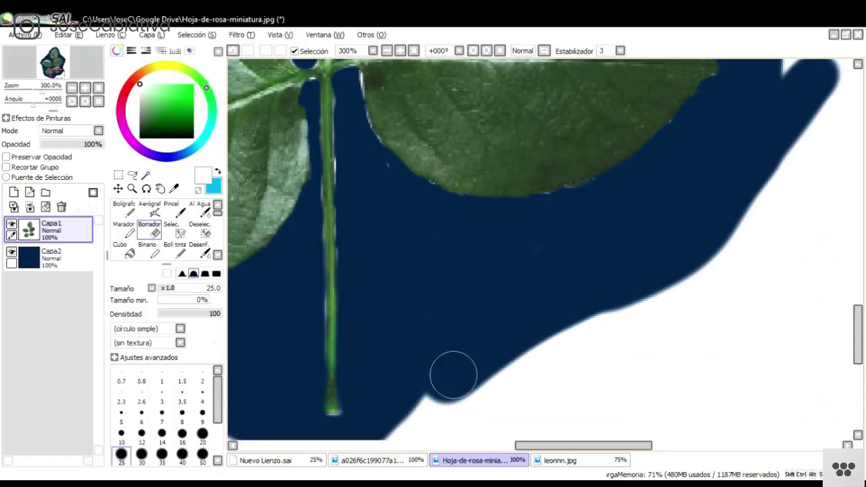
drag(452, 372, 468, 347)
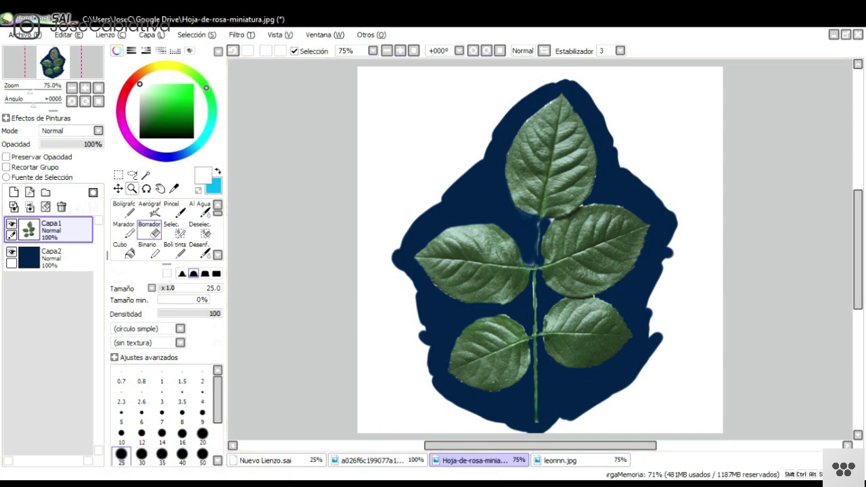
Lasso-select the isolated leaf branch inside its erased border and copy it.
click(132, 175)
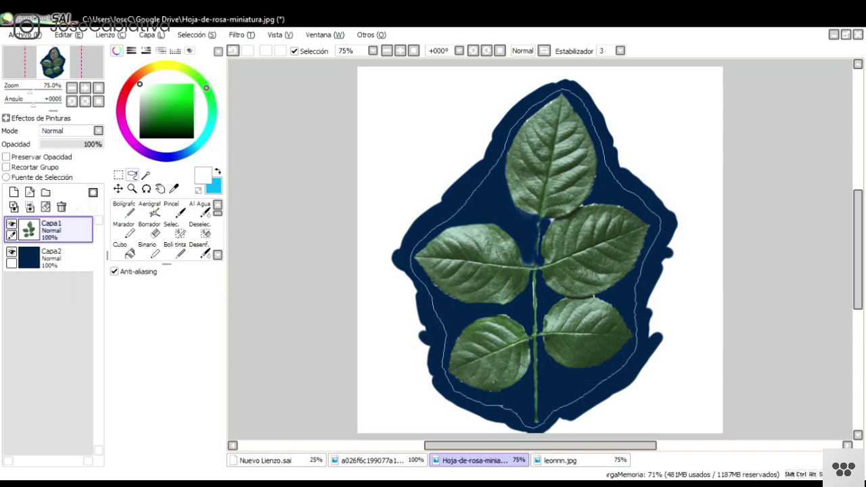
drag(502, 406, 504, 407)
key(ctrl+c)
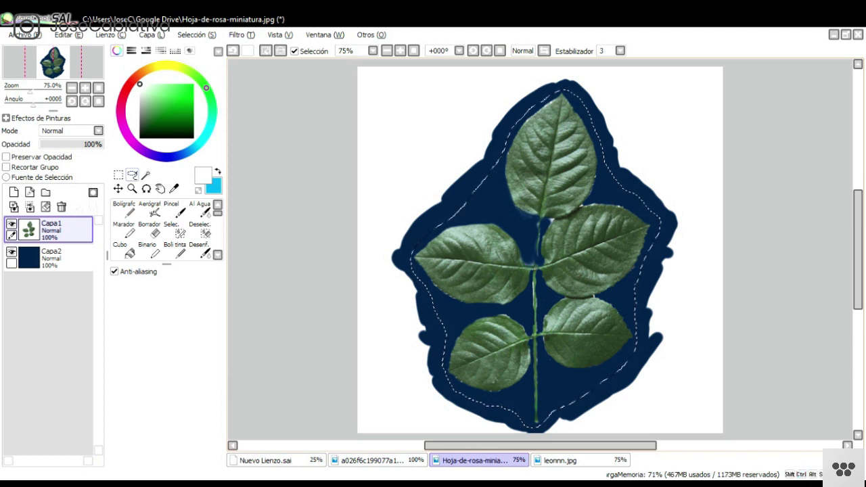
Paste the leaf branch into Nuevo Lienzo.sai and move it onto the dark background to the right of the forearm.
click(266, 460)
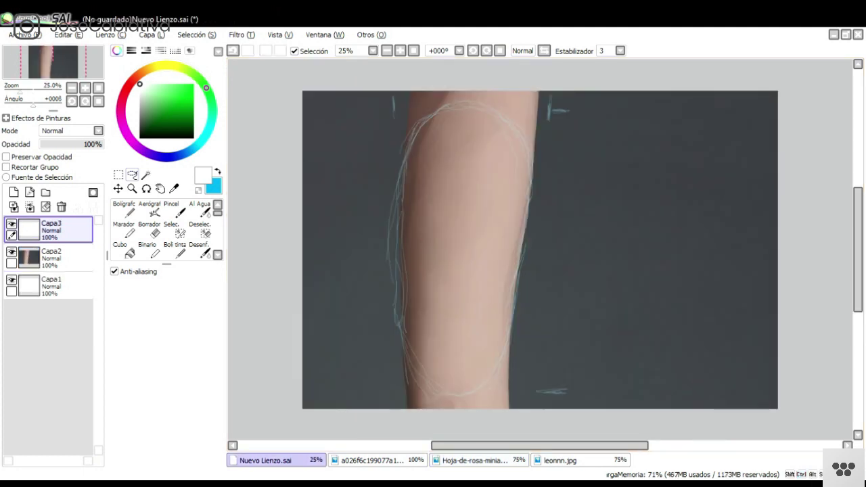
key(ctrl+v)
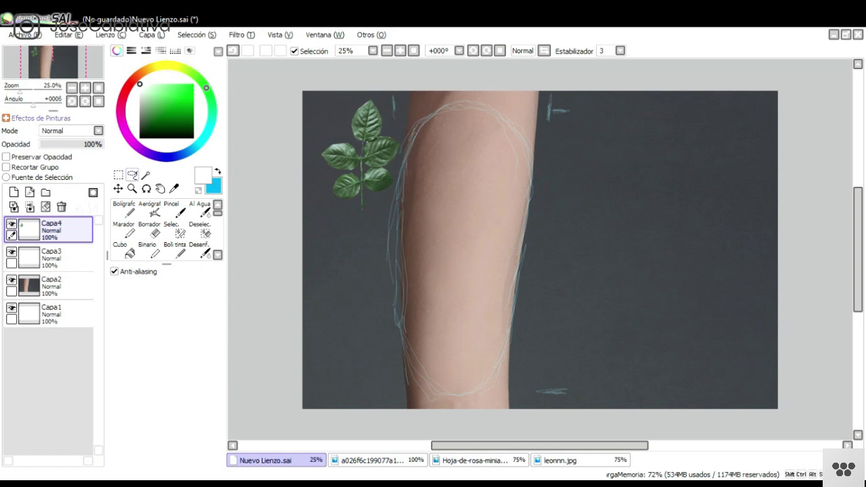
key(ctrl+t)
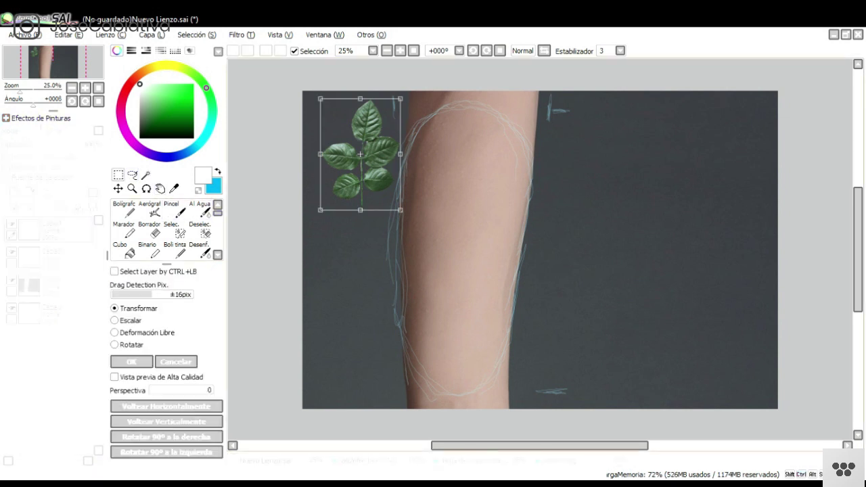
drag(360, 154, 610, 184)
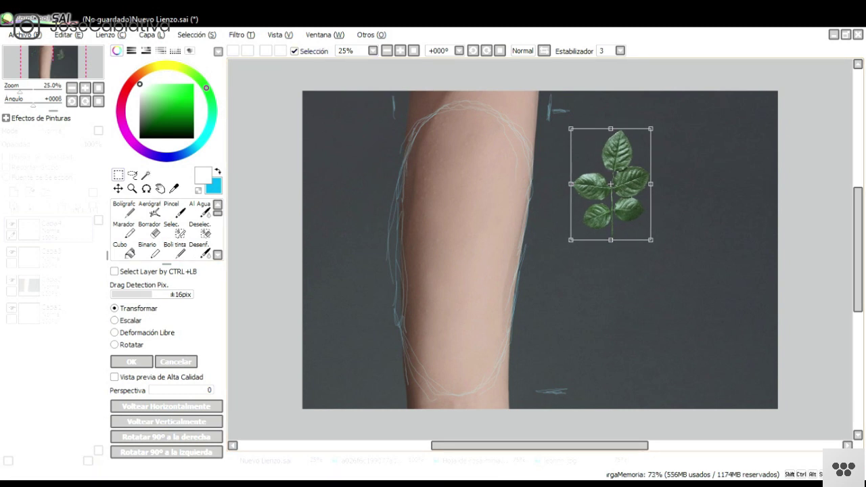
key(Return)
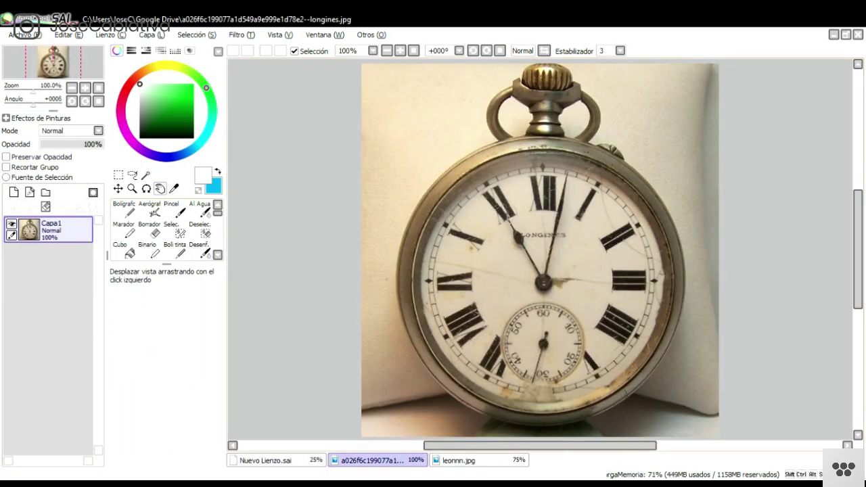
In the pocket watch image, add a new layer beneath the watch photo and fill it with light green.
scroll(540, 250, down, 2)
scroll(540, 250, up, 4)
click(150, 230)
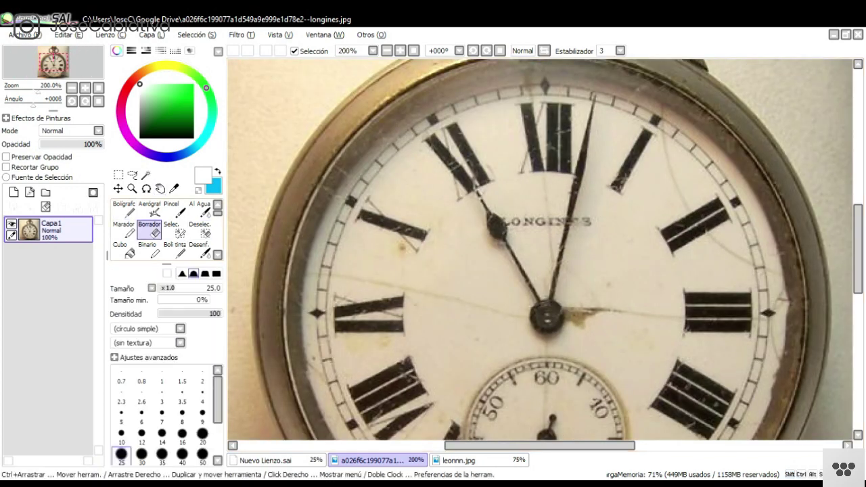
click(13, 192)
drag(56, 231, 56, 266)
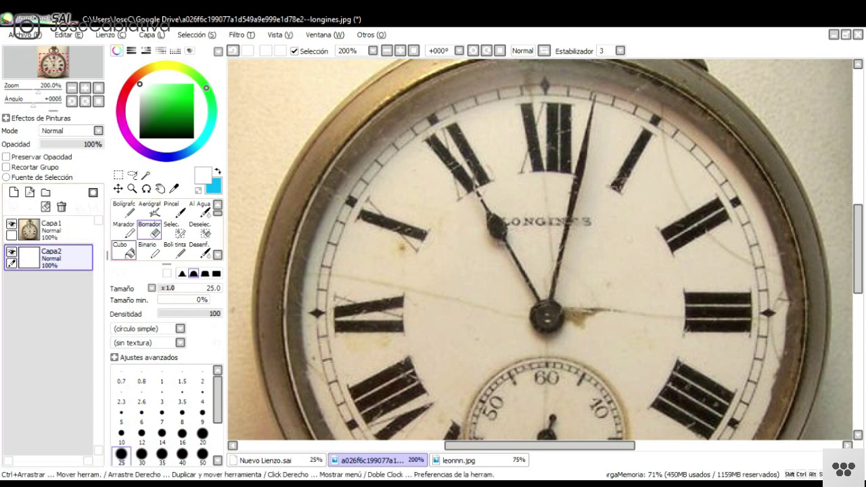
click(124, 250)
mouse_move(145, 131)
mouse_down()
mouse_move(140, 100)
mouse_move(152, 100)
mouse_up()
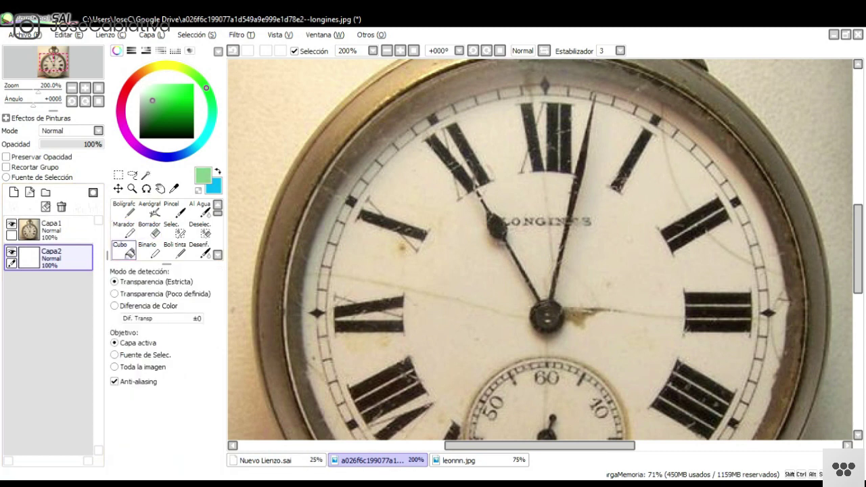
click(379, 250)
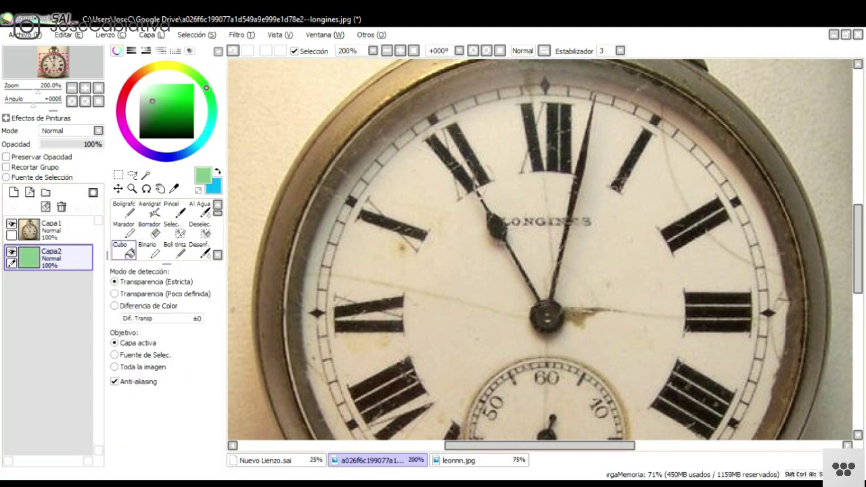
On the watch photo layer, erase the background along the upper-left edge of the case using a size 10 eraser.
click(51, 230)
click(150, 230)
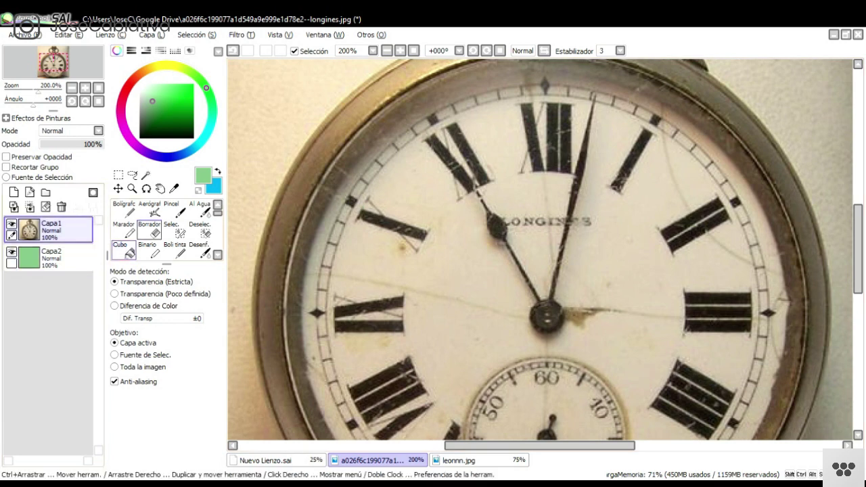
drag(276, 223, 451, 257)
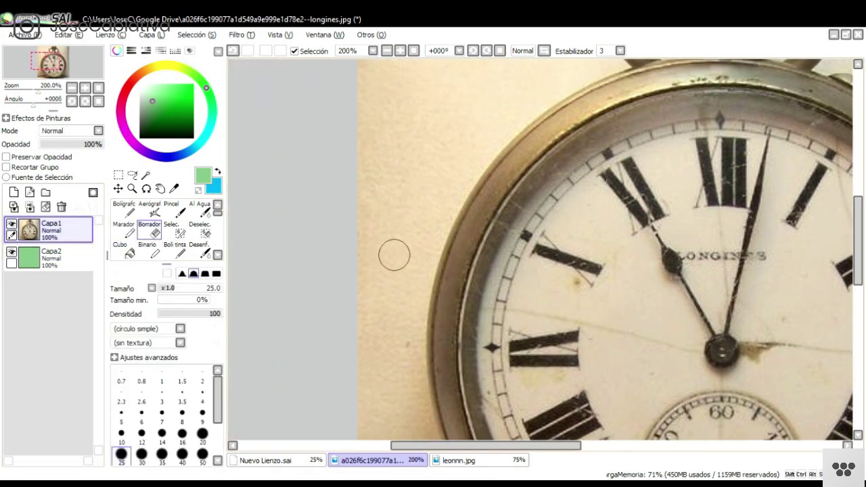
key(bracketleft)
key(bracketleft)
key(bracketleft)
key(bracketleft)
key(bracketleft)
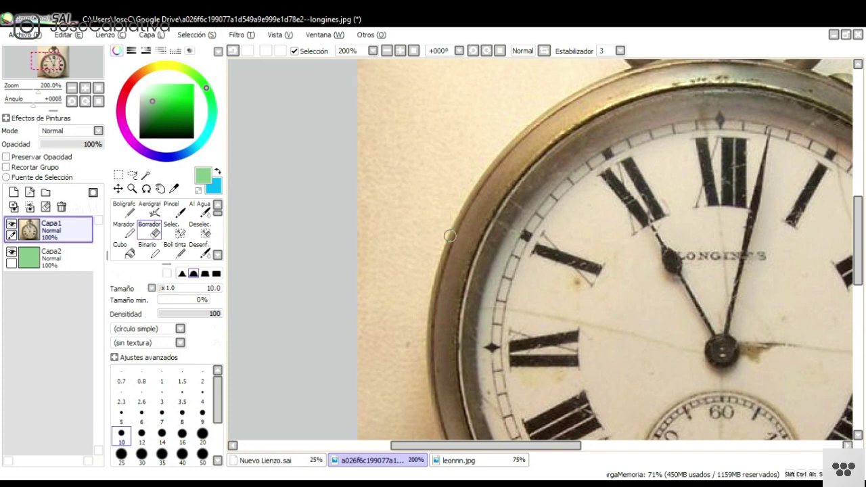
mouse_move(452, 218)
mouse_down()
mouse_move(427, 260)
mouse_move(433, 251)
mouse_up()
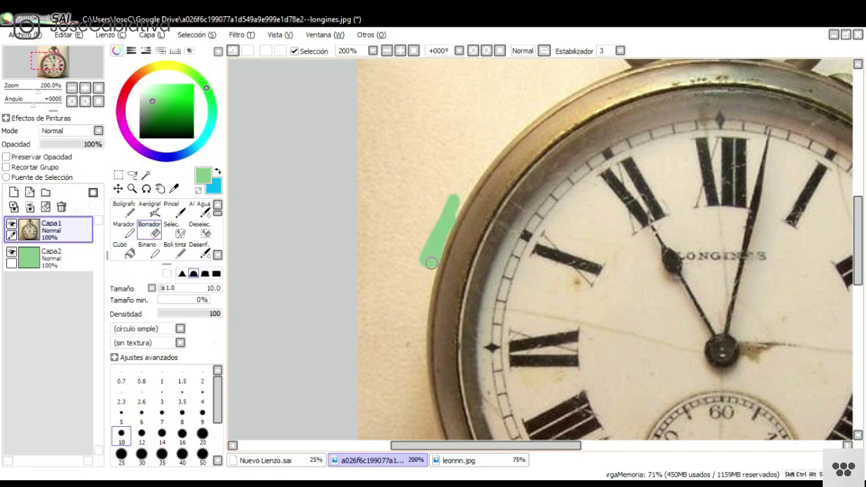
mouse_move(453, 204)
mouse_down()
mouse_move(504, 131)
mouse_move(388, 238)
mouse_up()
drag(389, 238, 474, 176)
mouse_move(359, 237)
mouse_down()
mouse_move(436, 173)
mouse_move(400, 225)
mouse_up()
drag(400, 225, 436, 203)
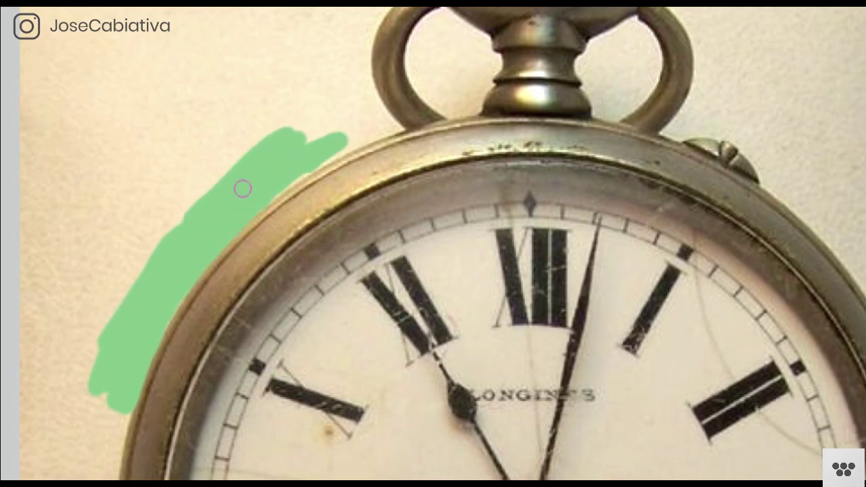
Erase the background around the watch's crown and bow and down along the upper-right edge of the case.
drag(290, 178, 247, 170)
drag(265, 95, 282, 170)
mouse_move(282, 169)
mouse_down()
mouse_move(361, 77)
mouse_move(235, 217)
mouse_move(243, 108)
mouse_move(341, 173)
mouse_move(399, 179)
mouse_move(382, 206)
mouse_move(518, 183)
mouse_move(555, 228)
mouse_move(549, 65)
mouse_up()
mouse_move(317, 130)
mouse_down()
mouse_move(358, 190)
mouse_move(393, 305)
mouse_move(381, 193)
mouse_move(403, 191)
mouse_move(321, 275)
mouse_up()
mouse_move(273, 245)
mouse_down()
mouse_move(355, 187)
mouse_move(388, 126)
mouse_move(411, 127)
mouse_up()
mouse_move(233, 237)
mouse_down()
mouse_move(264, 204)
mouse_move(404, 121)
mouse_move(430, 90)
mouse_up()
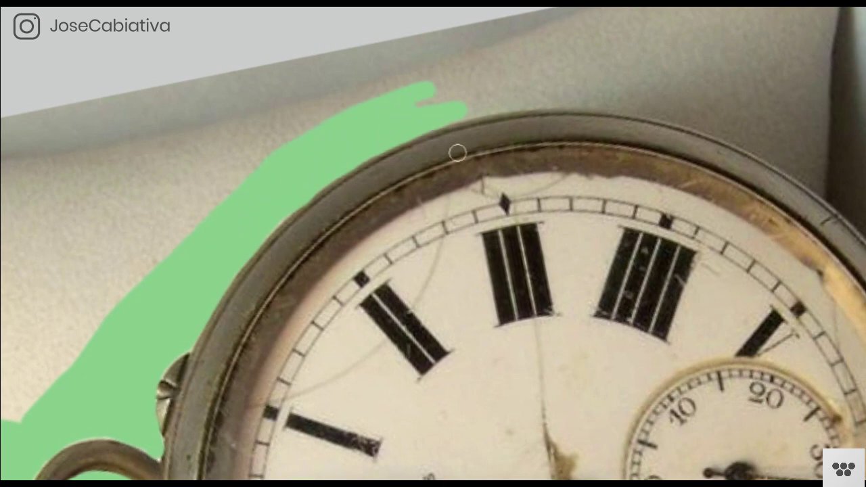
Erase the background around the remaining lower and left outer edges of the watch case to close the green border.
mouse_move(165, 297)
mouse_down()
mouse_move(207, 226)
mouse_move(111, 379)
mouse_move(419, 141)
mouse_move(378, 90)
mouse_move(450, 64)
mouse_move(228, 101)
mouse_move(313, 109)
mouse_move(20, 250)
mouse_up()
mouse_move(342, 112)
mouse_down()
mouse_move(476, 38)
mouse_move(575, 21)
mouse_up()
mouse_move(274, 186)
mouse_down()
mouse_move(450, 136)
mouse_move(459, 104)
mouse_up()
drag(115, 233, 392, 89)
mouse_move(263, 224)
mouse_down()
mouse_move(359, 166)
mouse_move(446, 145)
mouse_up()
drag(203, 176, 528, 115)
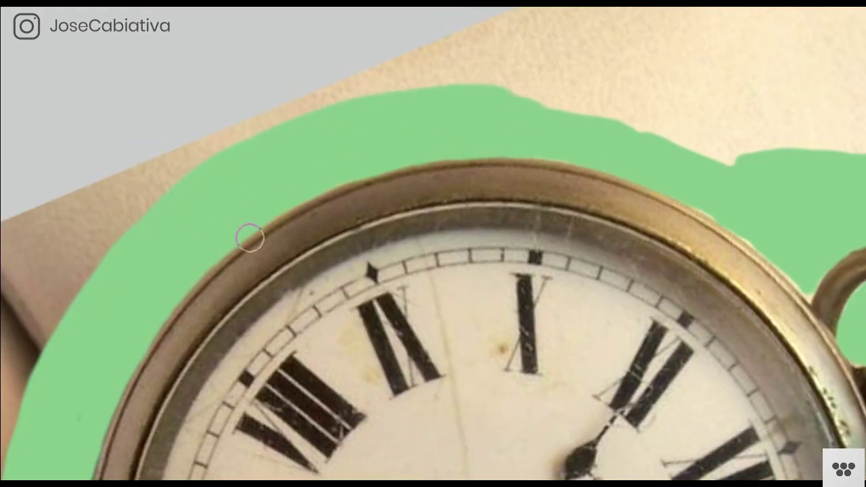
Lasso-select the isolated pocket watch inside its erased border and copy it.
key(Tab)
key(Home)
click(132, 174)
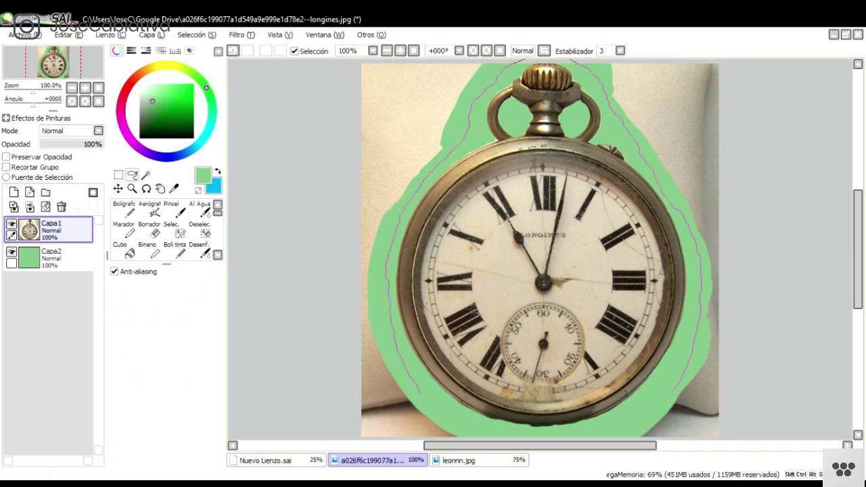
drag(419, 392, 437, 416)
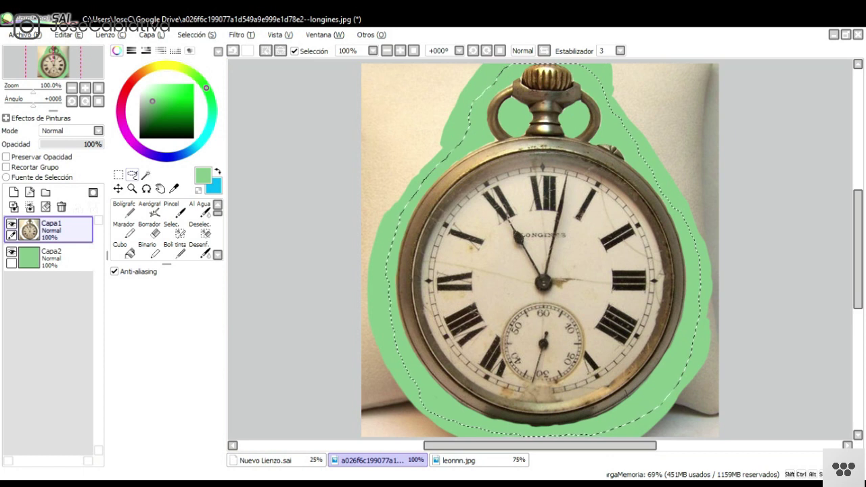
key(ctrl+c)
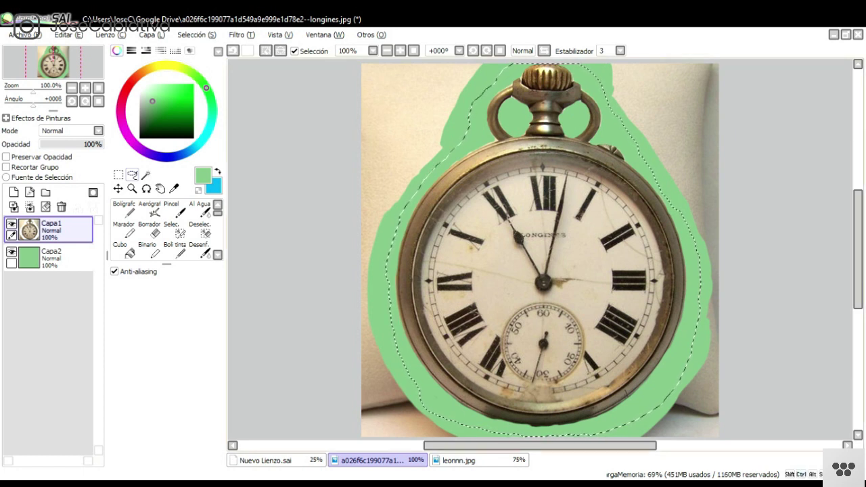
Paste the pocket watch into Nuevo Lienzo.sai and move it to the right of the leaf branch.
click(265, 461)
key(ctrl)
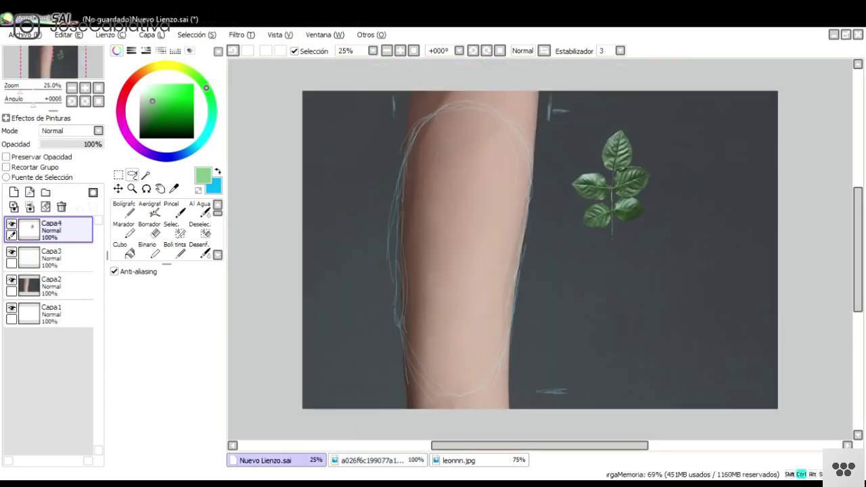
key(ctrl+v)
key(ctrl+t)
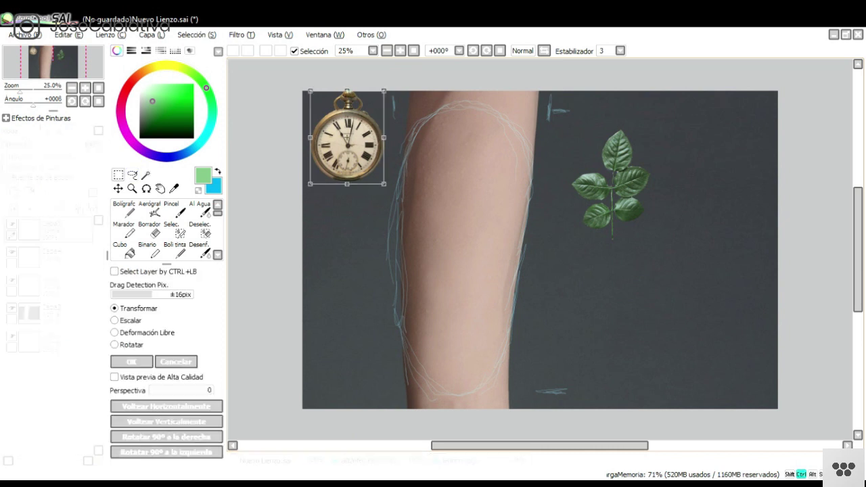
drag(347, 137, 703, 188)
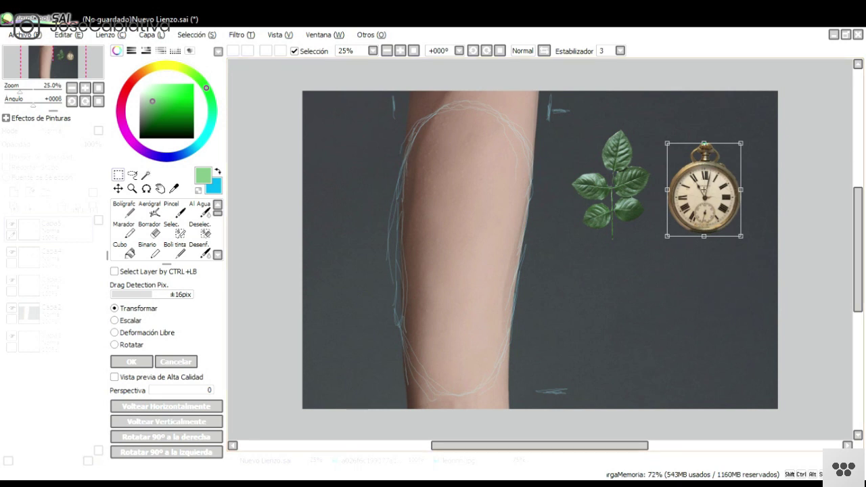
key(Return)
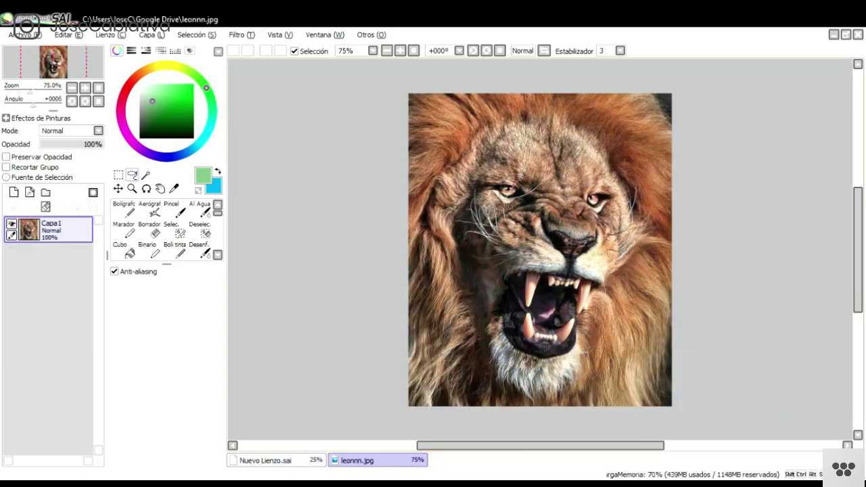
Copy the whole lion image from leonnn.jpg into Nuevo Lienzo.sai and enlarge it below the leaf branch and watch.
key(ctrl+a)
click(276, 461)
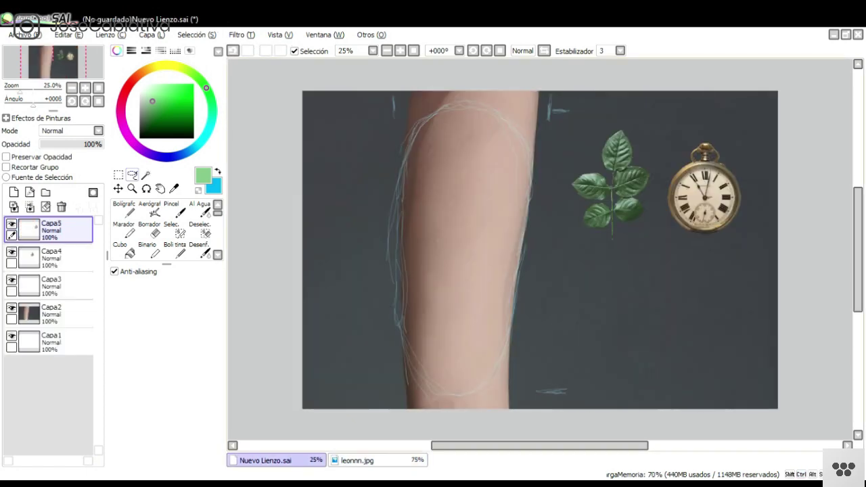
key(ctrl+v)
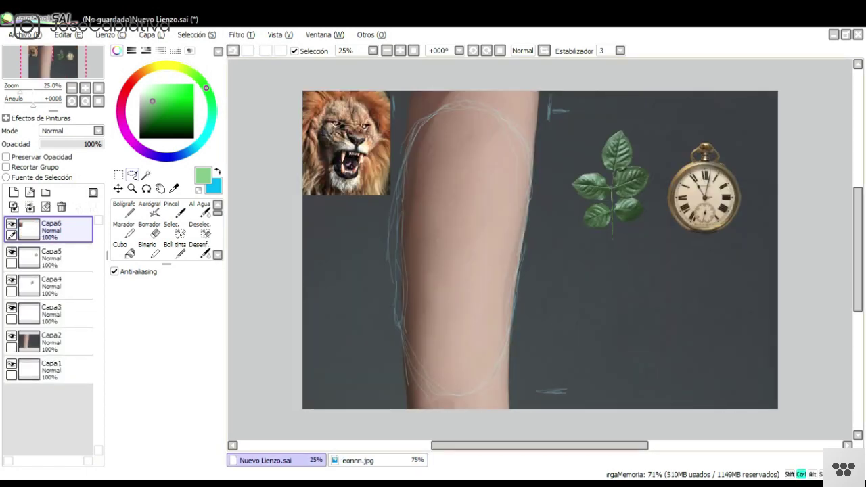
key(ctrl+t)
drag(347, 142, 649, 314)
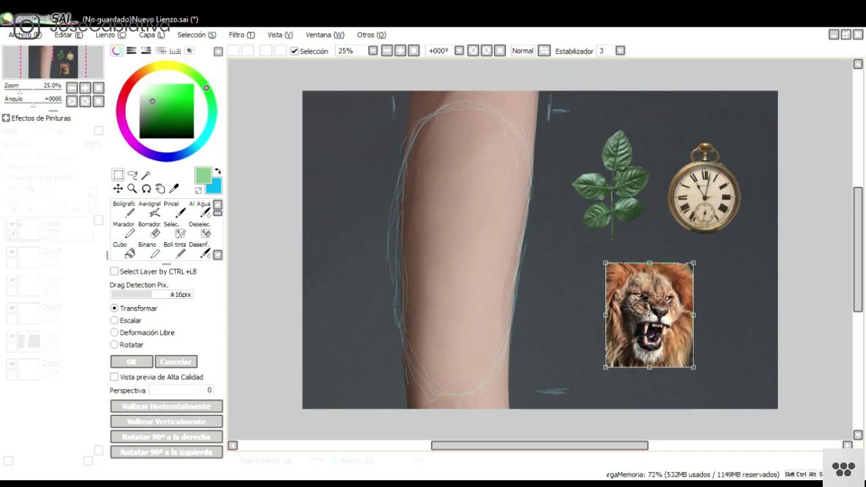
drag(693, 263, 746, 199)
drag(675, 283, 674, 321)
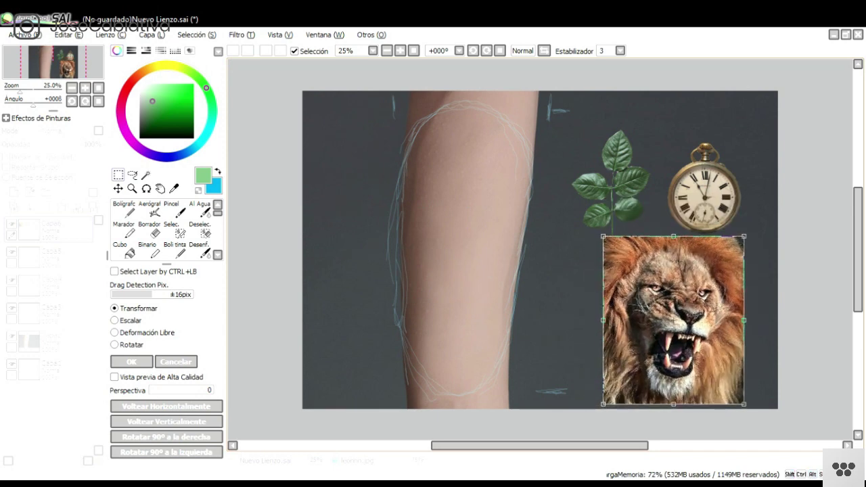
key(Return)
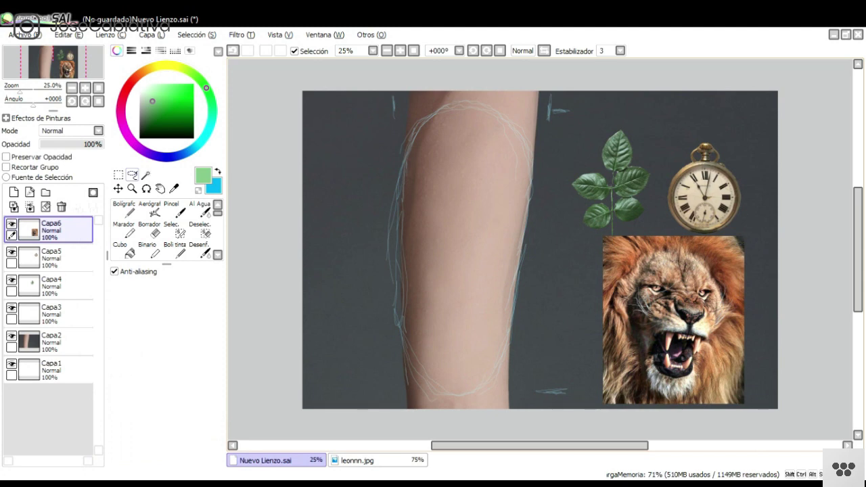
Lower the lion layer's opacity to 50%, then move and enlarge the lion over the upper part of the forearm.
key(ctrl+t)
key(Return)
drag(99, 144, 72, 144)
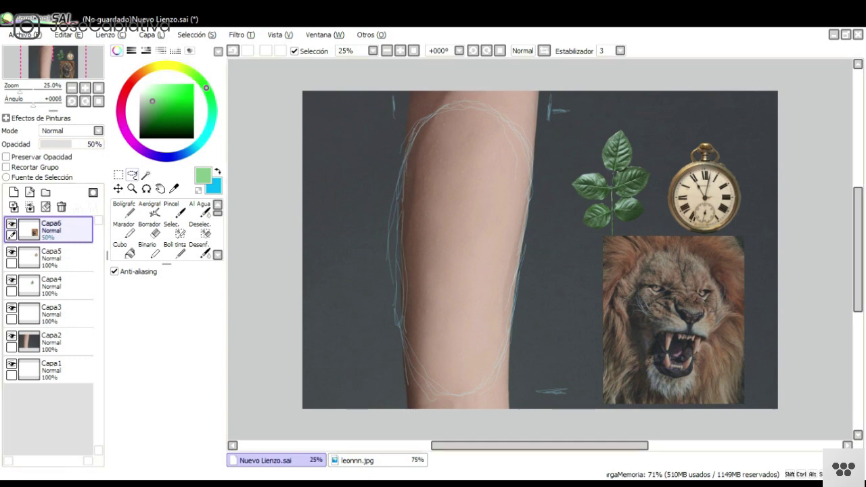
key(ctrl+t)
drag(673, 320, 454, 215)
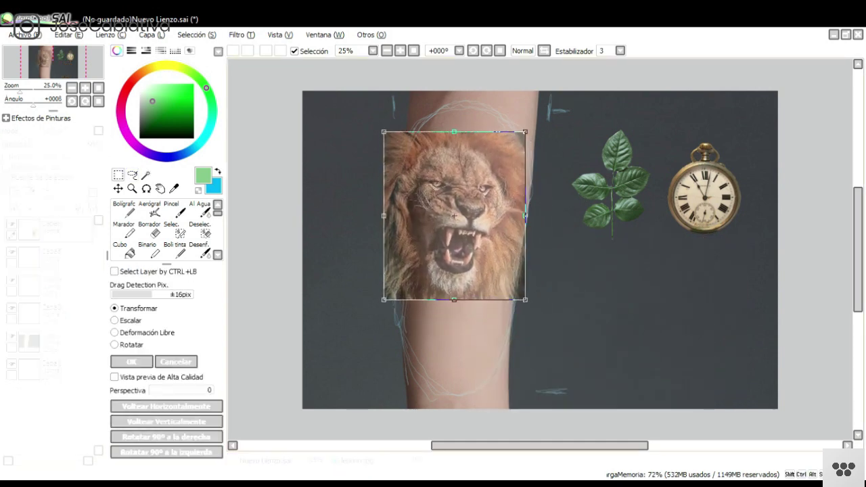
drag(524, 299, 565, 347)
drag(474, 238, 465, 214)
key(Return)
Move the sketch layer above the lion layer and erase the lion photo outside the sketched outline with a size 200 eraser.
drag(57, 314, 59, 219)
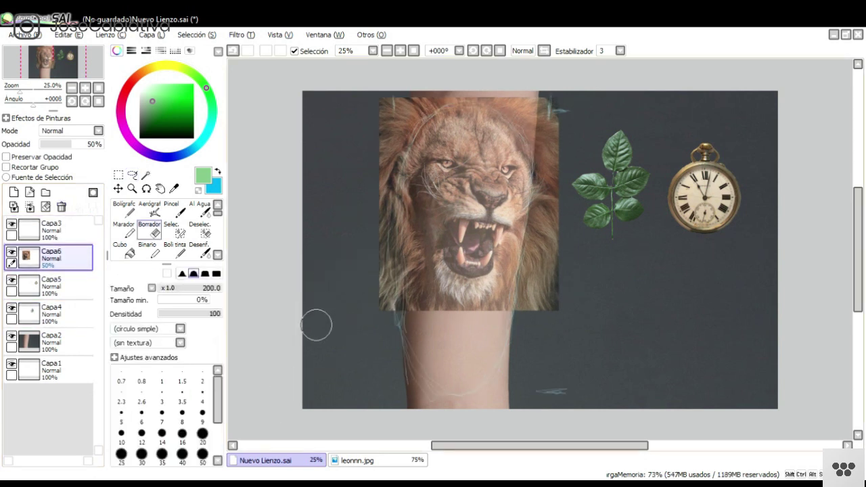
drag(369, 277, 373, 348)
mouse_move(370, 229)
mouse_down()
mouse_move(373, 300)
mouse_move(373, 251)
mouse_move(358, 212)
mouse_move(385, 125)
mouse_move(431, 87)
mouse_move(381, 288)
mouse_up()
mouse_move(568, 150)
mouse_down()
mouse_move(548, 182)
mouse_move(543, 297)
mouse_move(539, 236)
mouse_up()
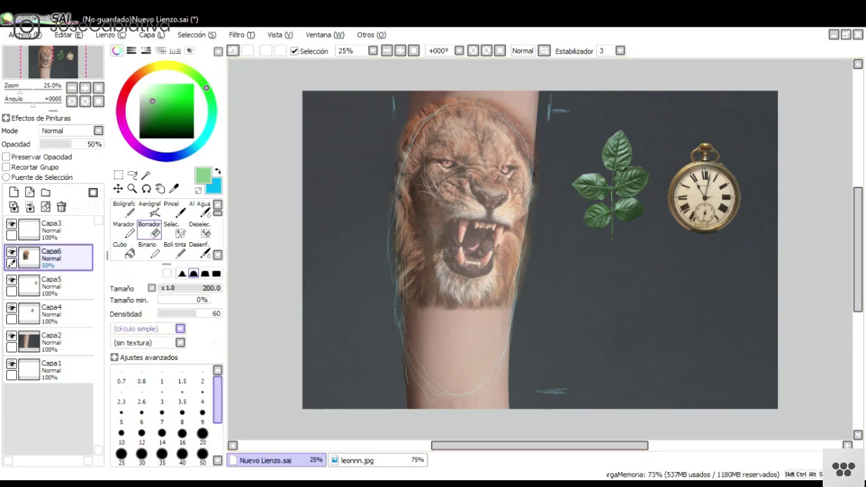
Set the lion layer to 100% opacity in grayscale and close leonnn.jpg.
drag(73, 144, 106, 144)
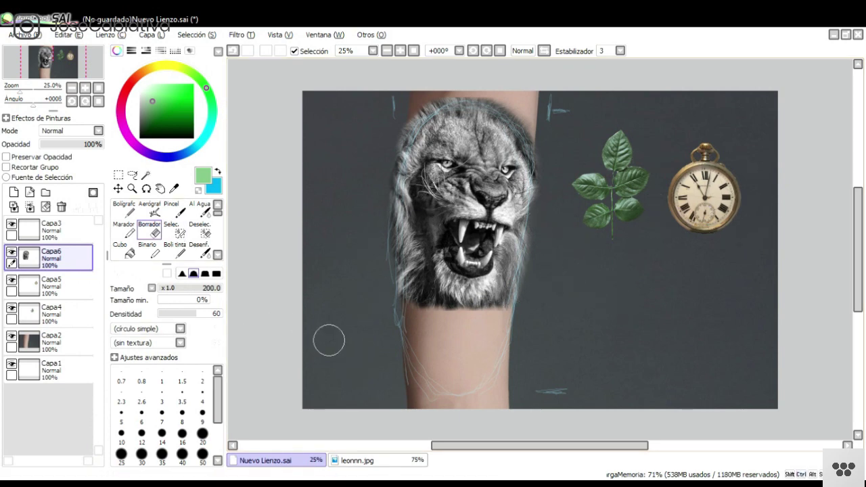
click(377, 460)
click(858, 35)
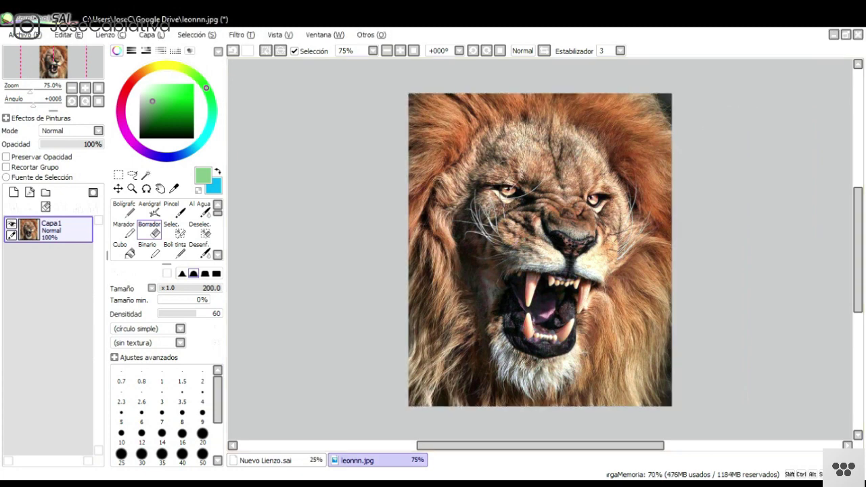
click(341, 357)
Move the pocket watch down to the right edge of the forearm, beside the lion's lower mane.
click(61, 284)
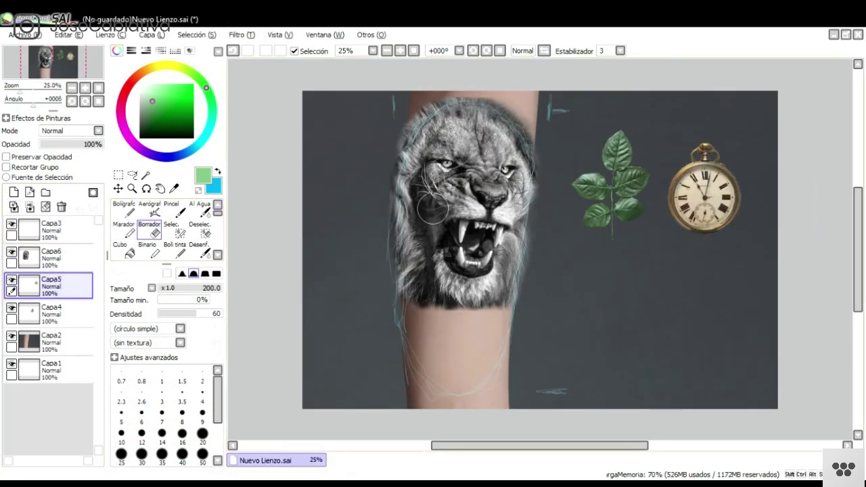
key(ctrl+t)
drag(704, 190, 572, 298)
key(Return)
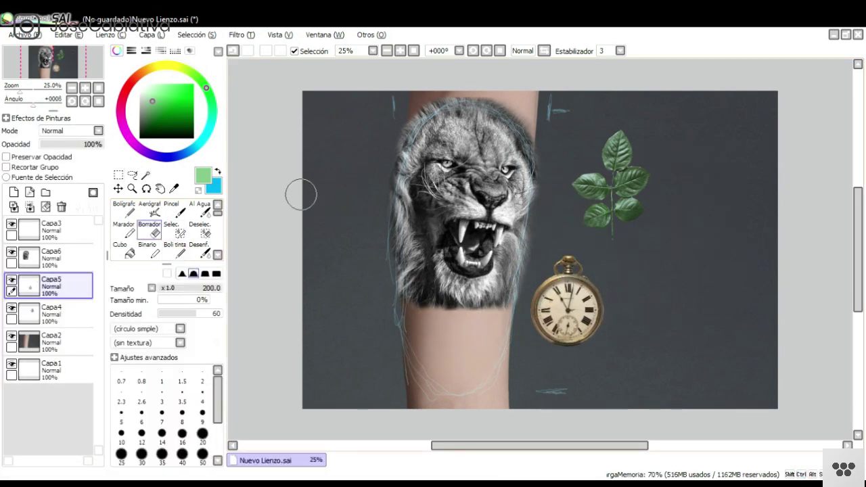
Place the watch on the forearm below the lion's mouth, tilted counterclockwise and slightly enlarged, with its layer above the lion.
key(ctrl+t)
drag(566, 301, 457, 346)
drag(508, 291, 474, 267)
mouse_move(466, 331)
mouse_down()
mouse_move(449, 326)
mouse_move(464, 324)
mouse_up()
drag(469, 260, 457, 264)
key(Down)
key(Right)
key(Left)
mouse_move(454, 321)
mouse_down()
mouse_move(453, 332)
mouse_move(452, 320)
mouse_up()
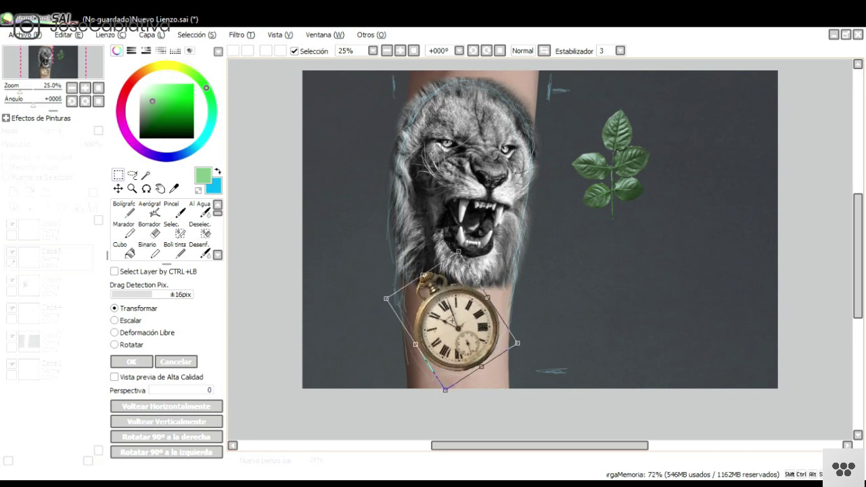
mouse_move(445, 391)
mouse_down()
mouse_move(442, 412)
mouse_move(444, 396)
mouse_up()
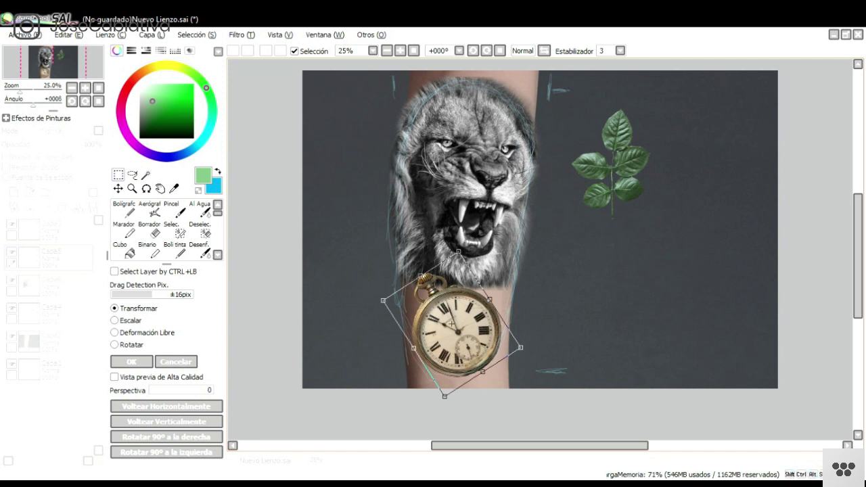
key(Return)
Desaturate the pocket watch layer to grayscale.
key(e)
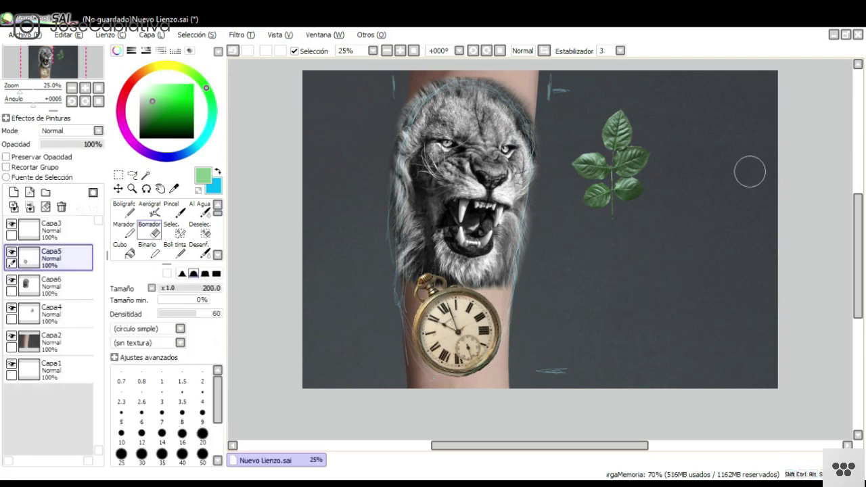
key(ctrl+u)
key(Return)
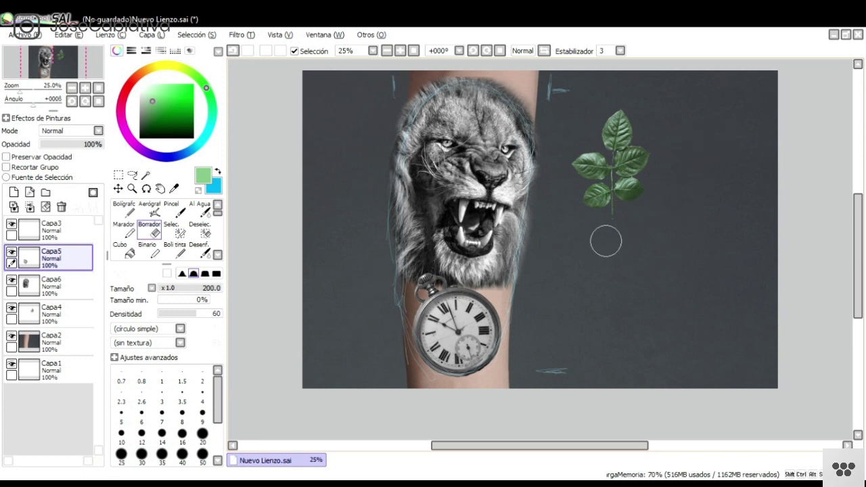
Rotate the leaf branch counterclockwise, move it lower on the dark background and place its layer between the watch and lion layers.
click(51, 313)
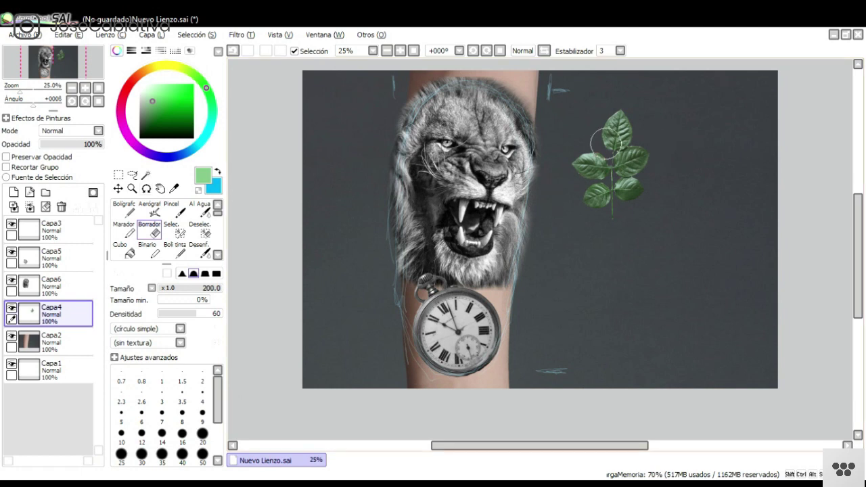
key(ctrl+t)
drag(666, 234, 700, 164)
drag(610, 163, 634, 238)
key(Return)
drag(55, 313, 54, 276)
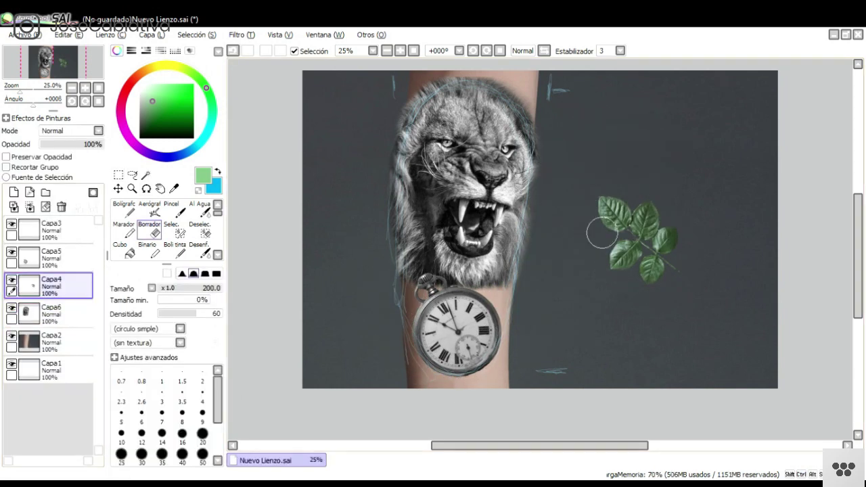
Rotate and position the leaf branch behind the watch so leaves emerge at its upper right, and desaturate it to grayscale.
key(ctrl+t)
drag(640, 241, 443, 301)
drag(514, 250, 478, 380)
drag(443, 301, 469, 310)
drag(539, 308, 536, 292)
drag(470, 310, 474, 310)
key(Return)
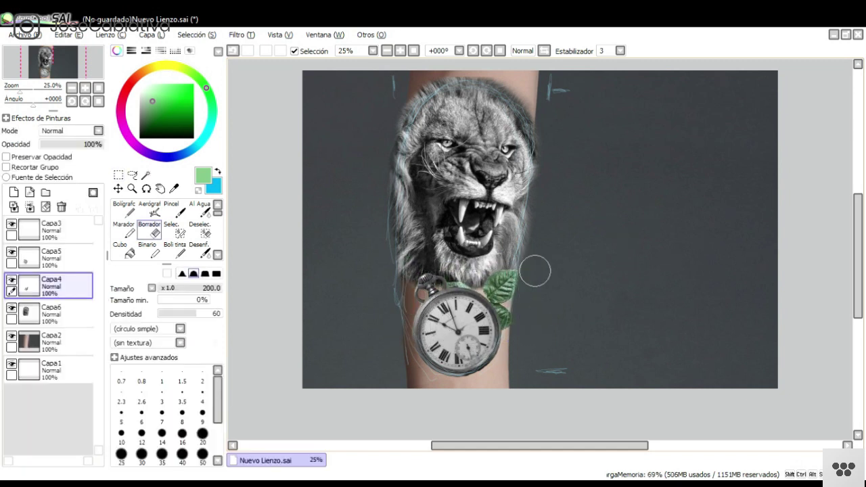
key(ctrl+u)
click(582, 218)
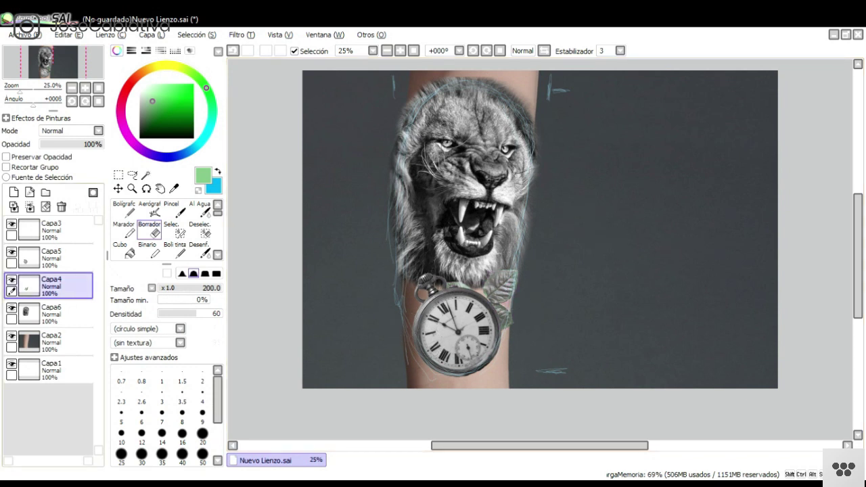
Duplicate the leaves behind the watch onto a new layer by lasso-selecting the area around them and copying and pasting it.
click(133, 175)
mouse_move(550, 266)
mouse_down()
mouse_move(409, 362)
mouse_move(582, 324)
mouse_up()
key(ctrl+c)
key(ctrl+v)
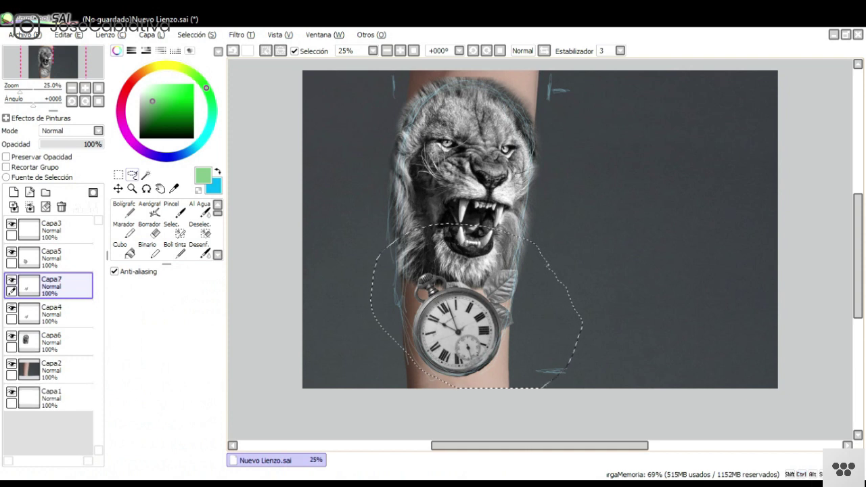
Rotate the copied leaves, place them behind the watch's lower-left side and merge them into the original leaf layer.
key(ctrl+d)
key(ctrl+t)
drag(475, 309, 607, 263)
drag(666, 304, 587, 191)
drag(605, 262, 424, 339)
drag(497, 379, 479, 277)
drag(424, 339, 434, 330)
drag(477, 274, 500, 305)
mouse_move(433, 329)
mouse_down()
mouse_move(444, 340)
mouse_move(444, 319)
mouse_up()
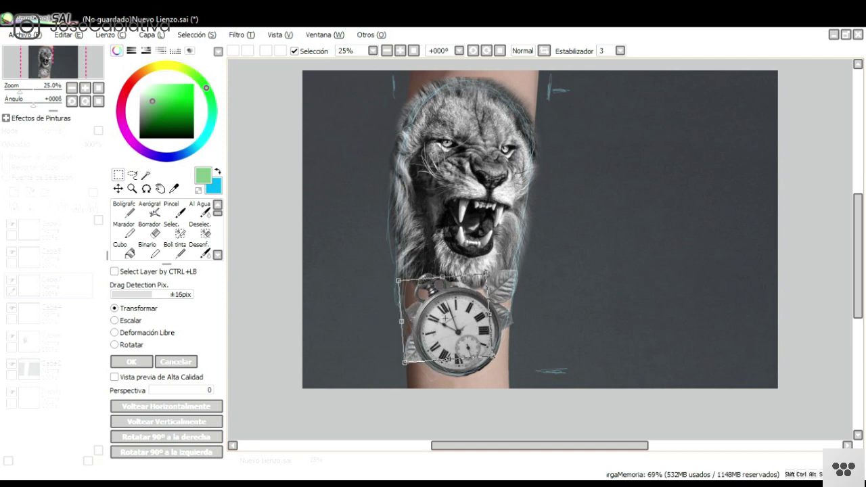
key(Return)
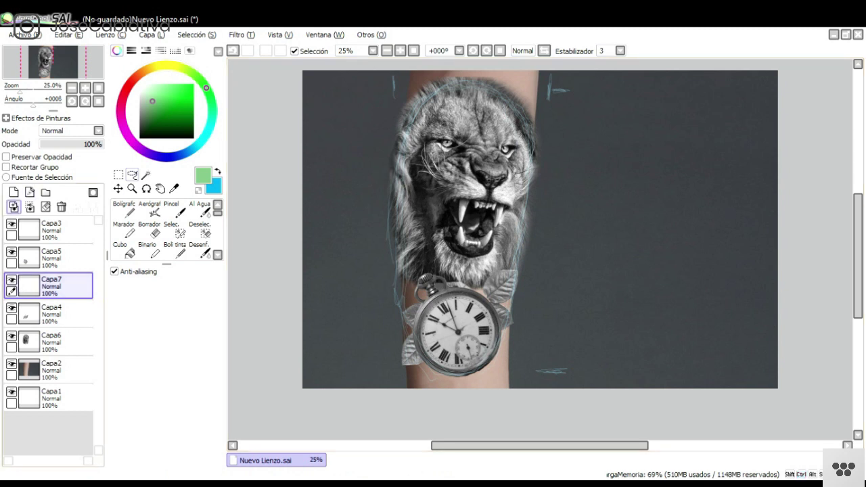
click(30, 207)
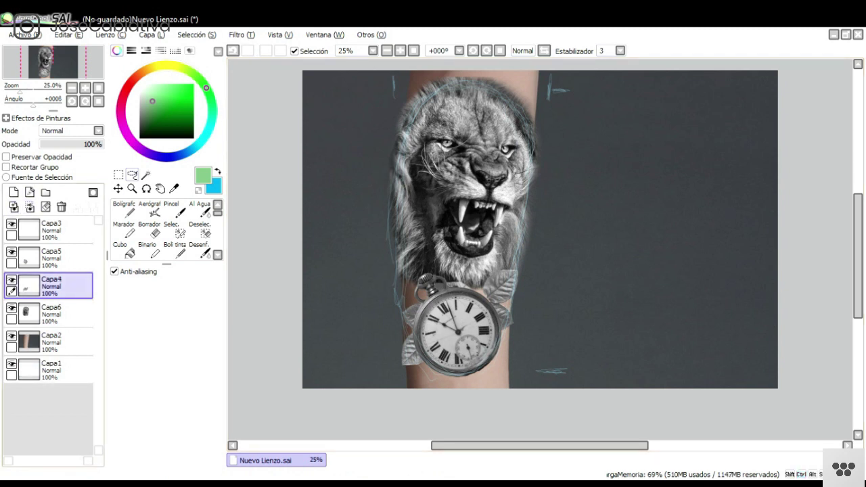
Increase the contrast of the pocket watch, leaves and lion layers so blacks and whites are stronger.
click(61, 258)
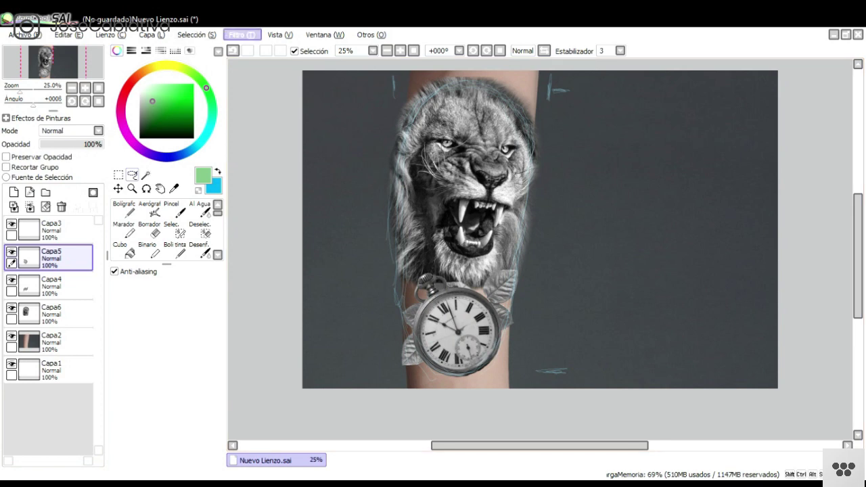
click(241, 35)
click(260, 48)
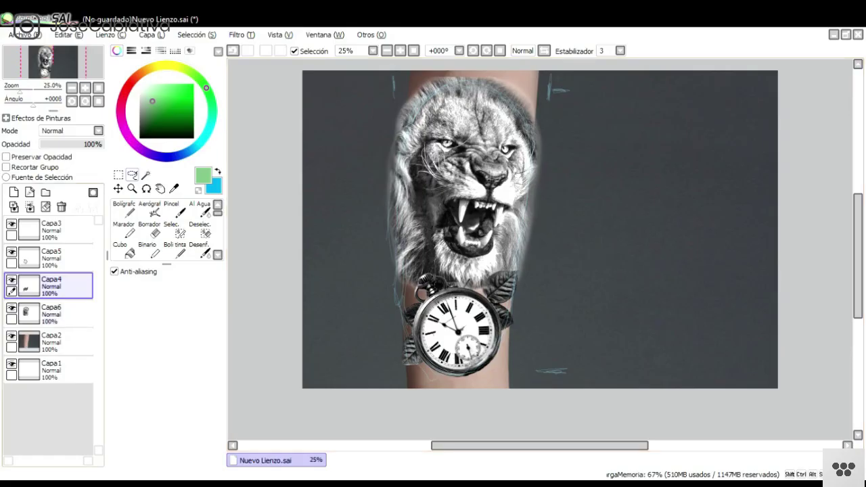
Add a layer above the lion and paint black shading left of the watch and below the mane with a size 160 Pincel brush.
click(66, 314)
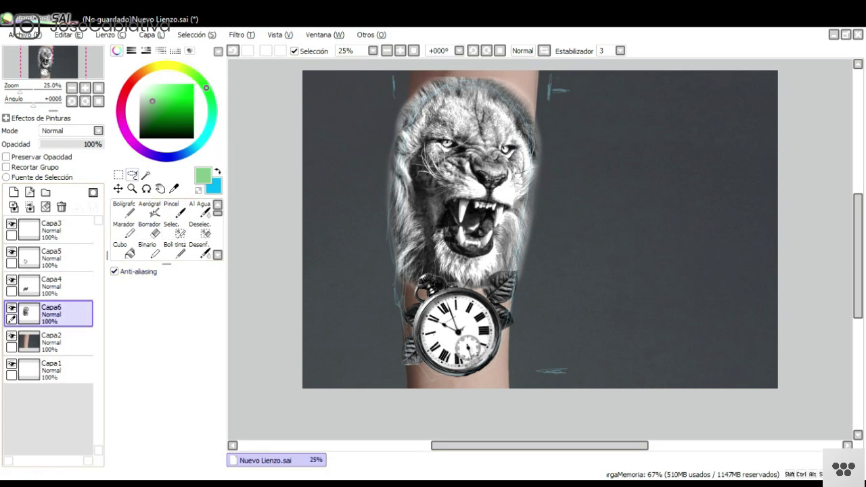
click(13, 192)
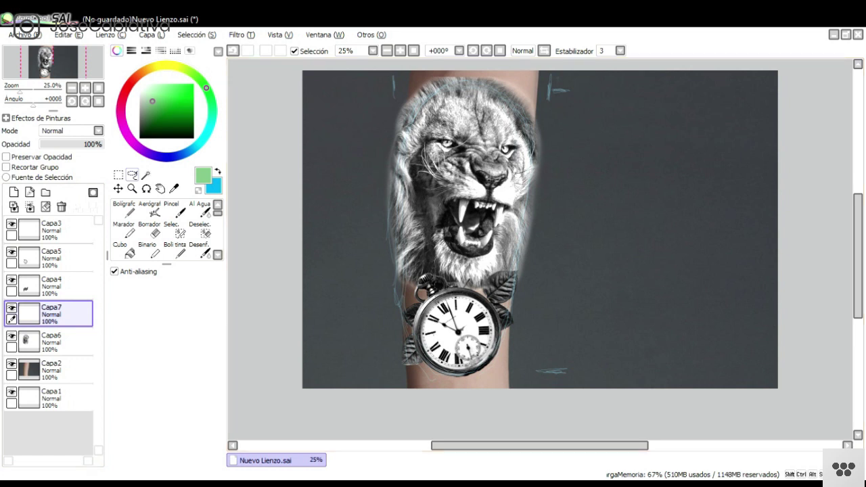
click(140, 137)
click(171, 209)
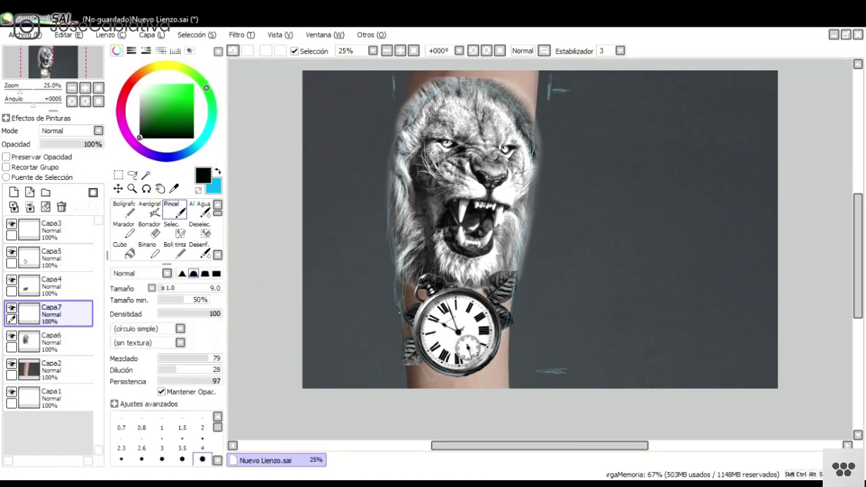
key(bracketright)
key(bracketright)
key(bracketright)
key(bracketright)
key(bracketright)
key(bracketright)
key(bracketright)
key(bracketright)
key(bracketright)
key(bracketright)
key(bracketright)
key(bracketright)
key(bracketleft)
mouse_move(434, 274)
mouse_down()
mouse_move(414, 307)
mouse_move(426, 299)
mouse_move(412, 349)
mouse_up()
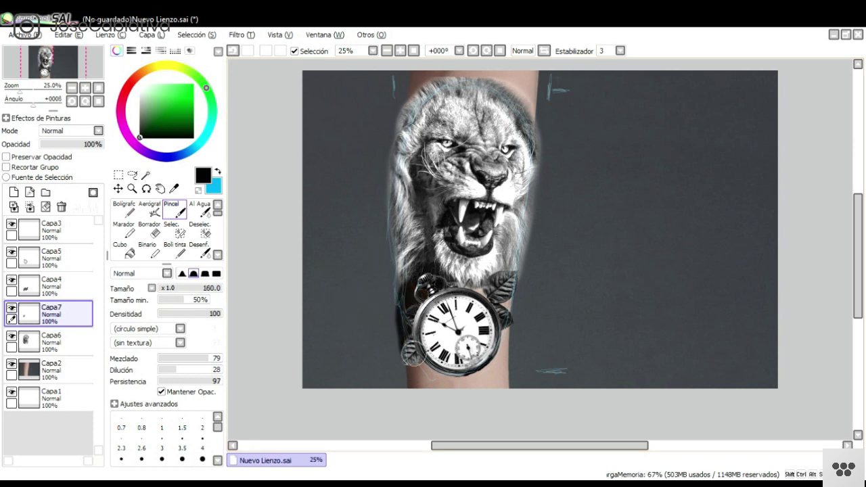
drag(411, 285, 417, 257)
Paint sampled dark gray shading around the watch's right side and lower edge.
right_click(500, 289)
mouse_move(503, 306)
mouse_down()
mouse_move(483, 362)
mouse_move(451, 373)
mouse_move(481, 363)
mouse_up()
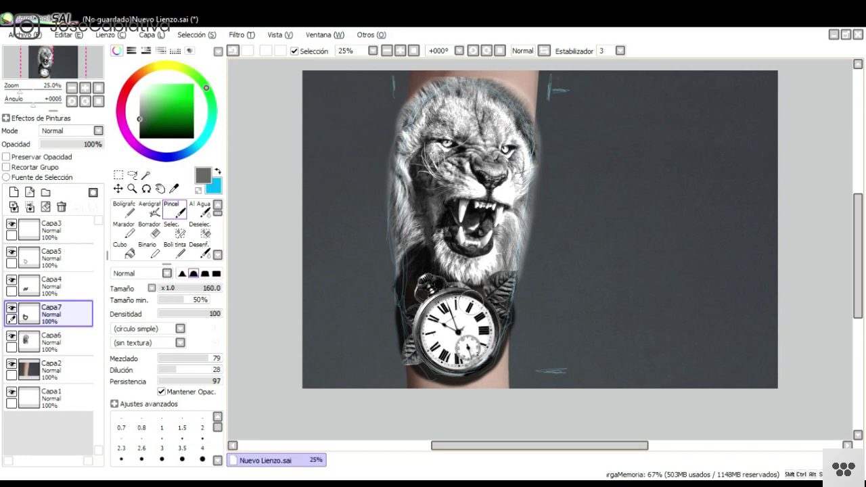
Blend the shading's edges into the arm with the Al Agua brush at size 200 and compare with the shading layer hidden and shown.
key(c)
mouse_move(413, 241)
mouse_down()
mouse_move(390, 317)
mouse_move(405, 370)
mouse_move(426, 383)
mouse_move(457, 396)
mouse_move(498, 375)
mouse_move(495, 387)
mouse_move(530, 305)
mouse_up()
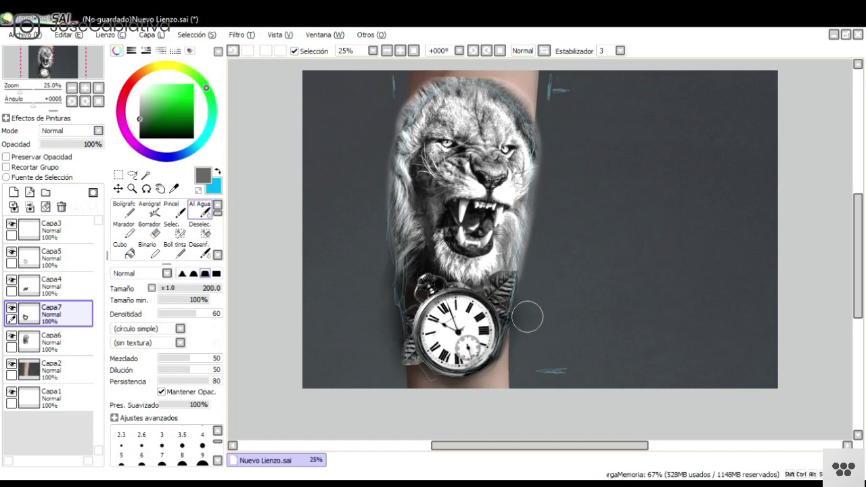
click(12, 308)
click(11, 308)
click(12, 307)
click(12, 307)
click(12, 307)
click(12, 308)
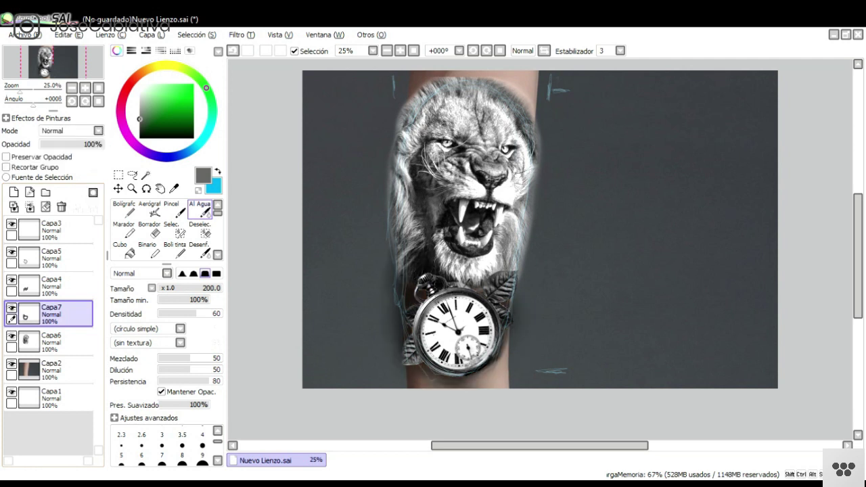
Deepen the shading around the watch with black, and soften it and the lion's outer fur edges with the Al Agua brush.
click(173, 210)
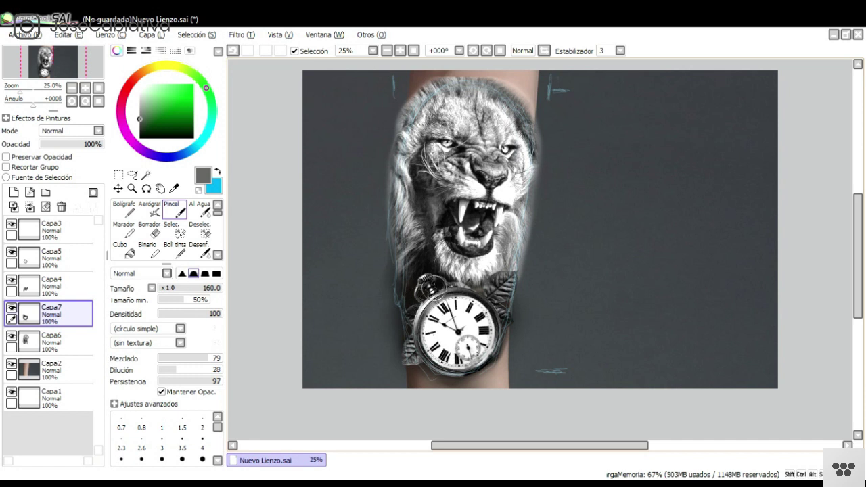
right_click(481, 292)
click(140, 138)
mouse_move(431, 372)
mouse_down()
mouse_move(481, 361)
mouse_move(458, 369)
mouse_move(415, 332)
mouse_up()
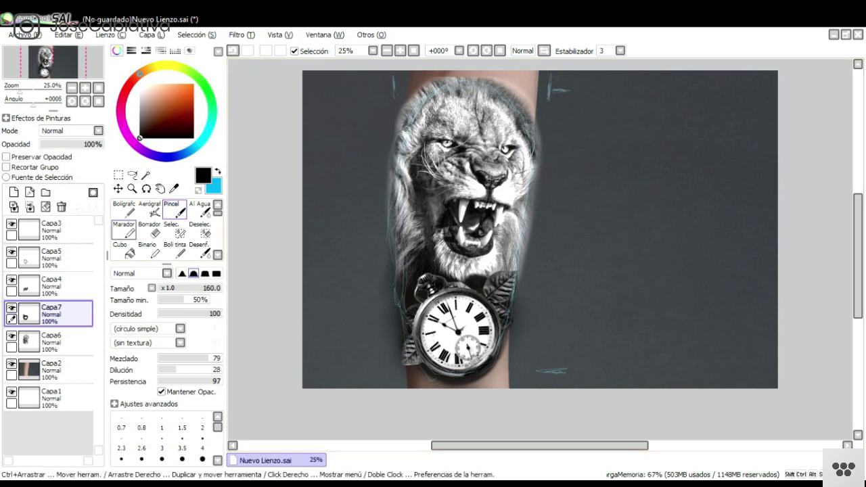
click(200, 210)
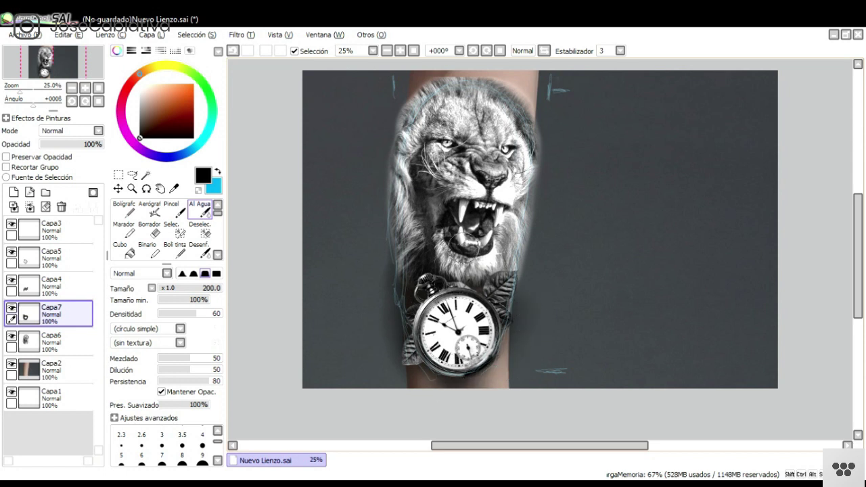
click(60, 341)
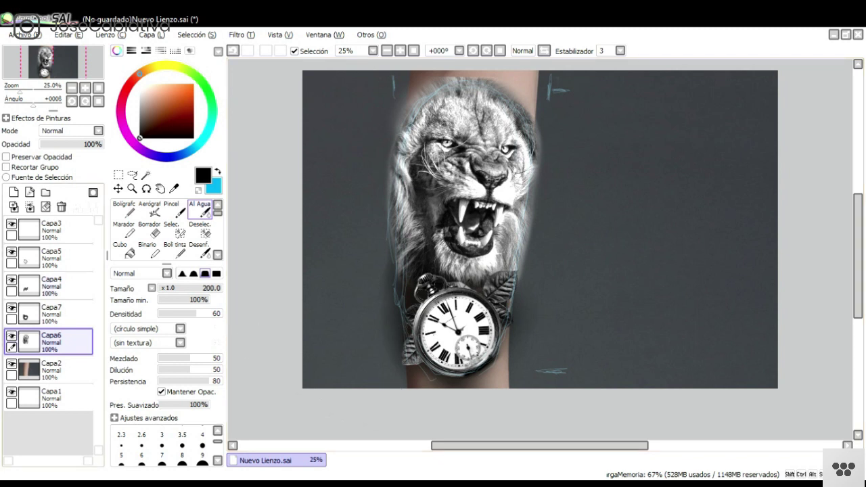
Add a layer above the leaves, paint black shadows where they meet the watch and blend them with the Al Agua brush.
click(53, 283)
click(14, 192)
click(174, 210)
drag(417, 361, 420, 348)
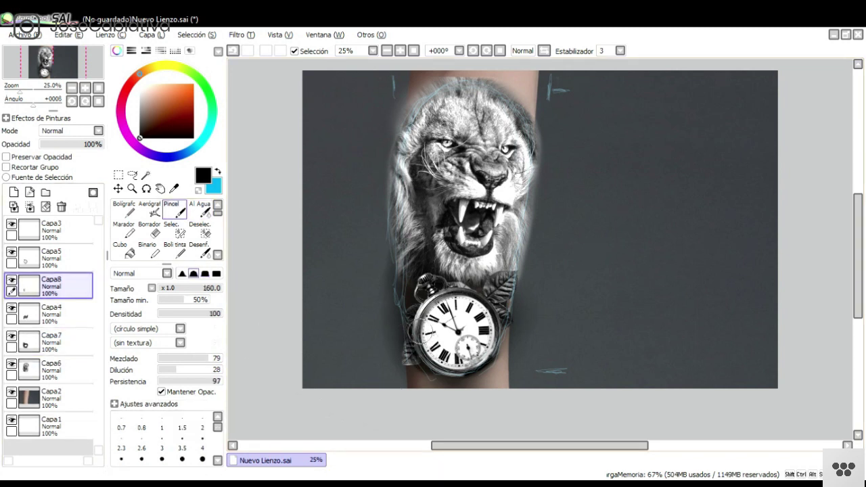
key(c)
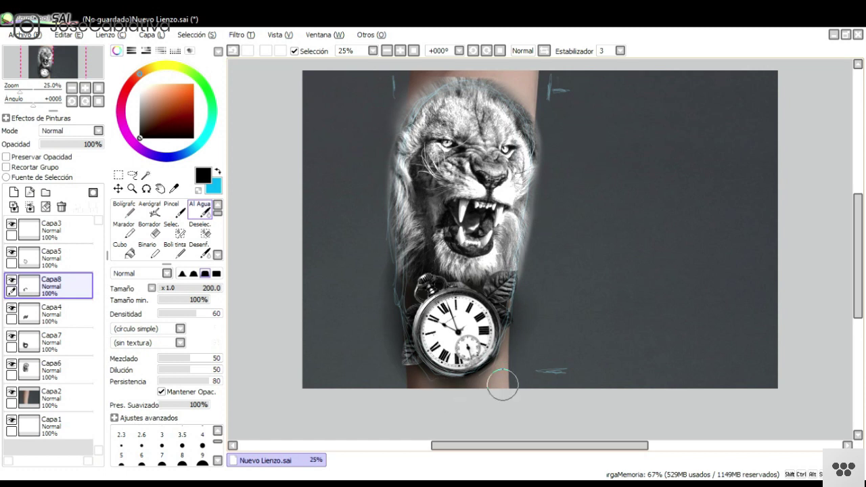
Hide the blue sketch layer Capa3 and add a new layer directly below it.
click(60, 230)
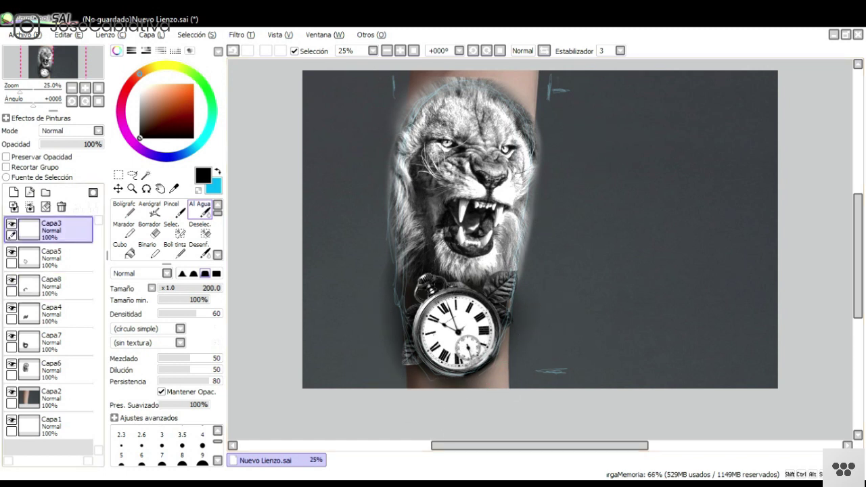
click(12, 224)
click(13, 192)
drag(57, 231, 57, 267)
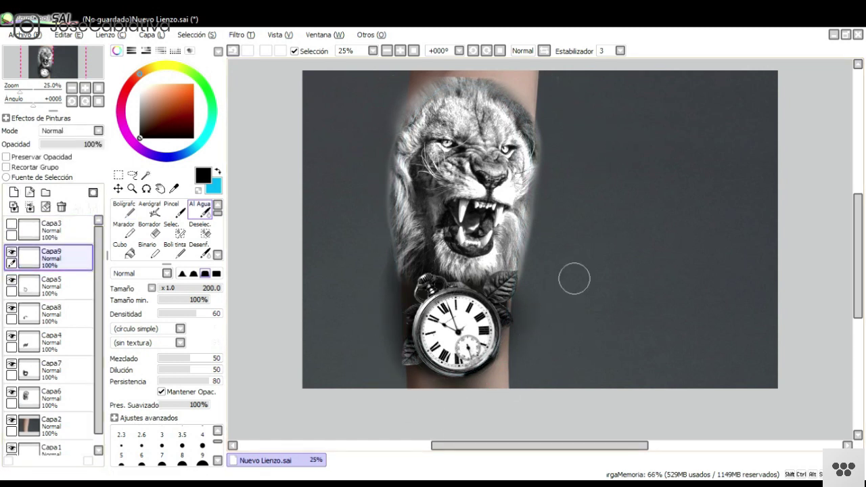
Draw white wavy outlines along both sides of the lion and watch with the Bolígrafo pen at size 12.
scroll(508, 289, up, 1)
click(124, 210)
click(140, 84)
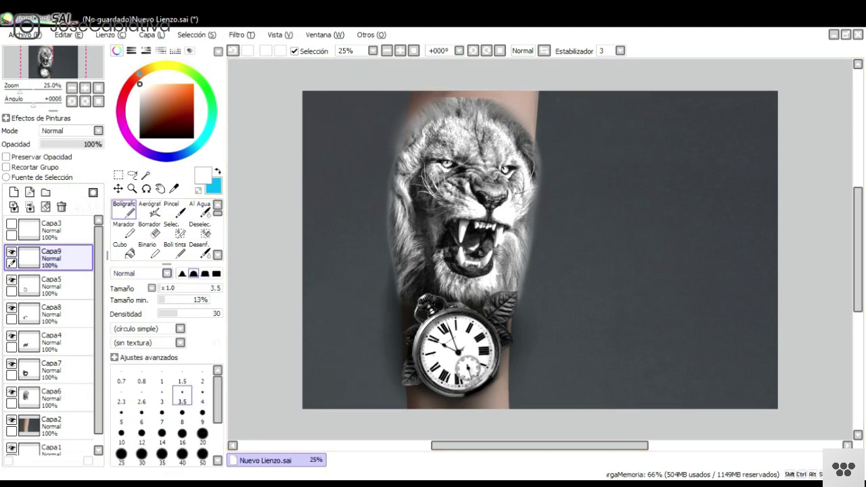
key(ctrl+z)
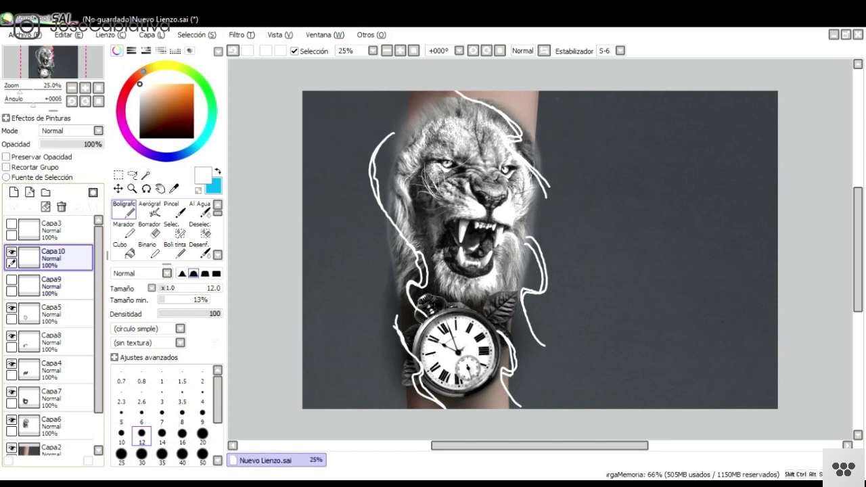
Check the contents of the hidden layer Capa9 and delete that layer.
click(62, 286)
click(62, 258)
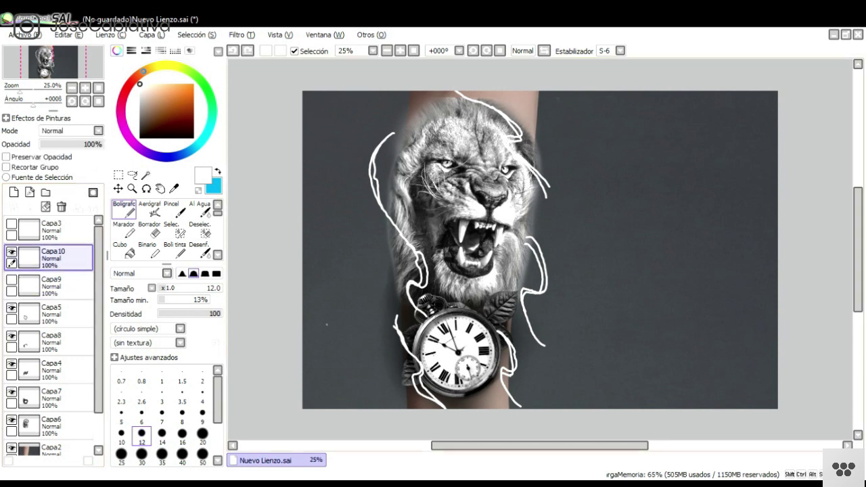
click(63, 286)
click(11, 279)
click(12, 279)
click(11, 280)
click(61, 207)
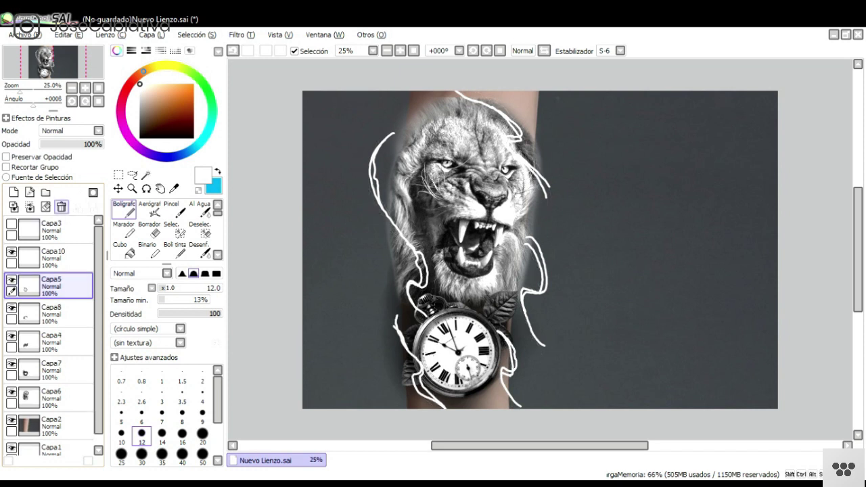
Check the contents of layers Capa10, Capa5, Capa7 and Capa6 by toggling their visibility.
click(11, 251)
click(12, 252)
click(11, 279)
click(12, 279)
click(12, 364)
click(11, 364)
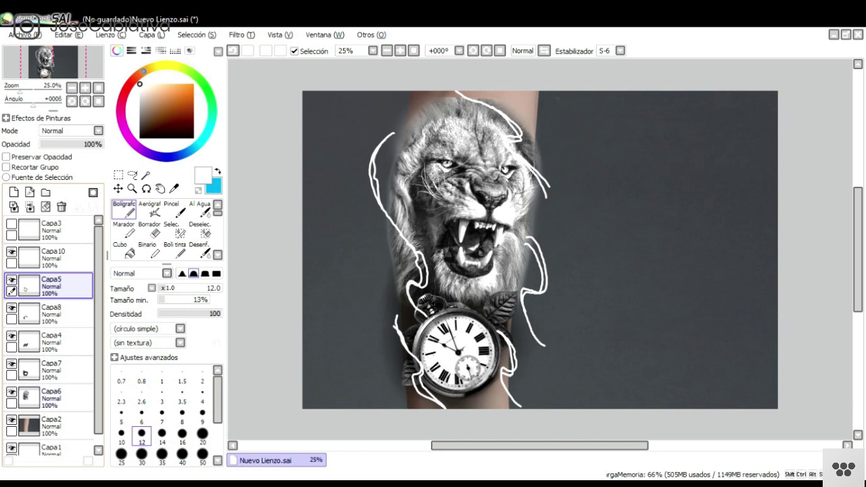
click(12, 392)
click(12, 391)
Create a new layer group at the top of the layer stack.
click(54, 398)
ctrl+click(54, 370)
click(54, 342)
click(54, 230)
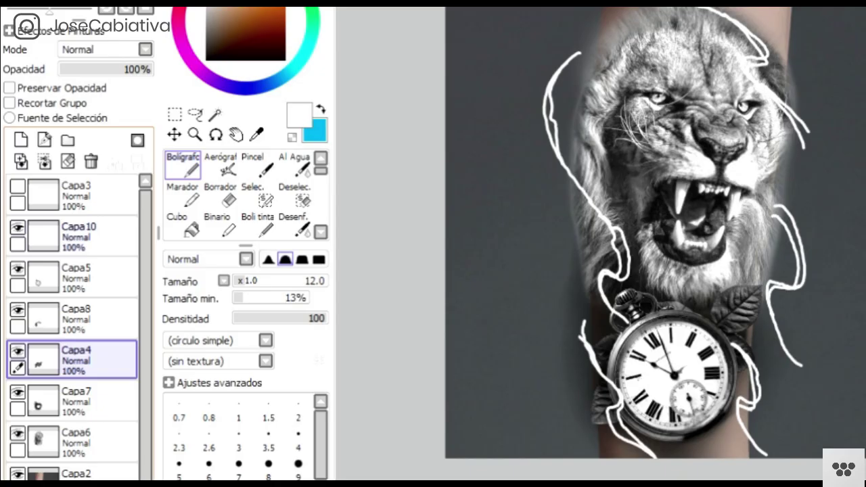
click(45, 193)
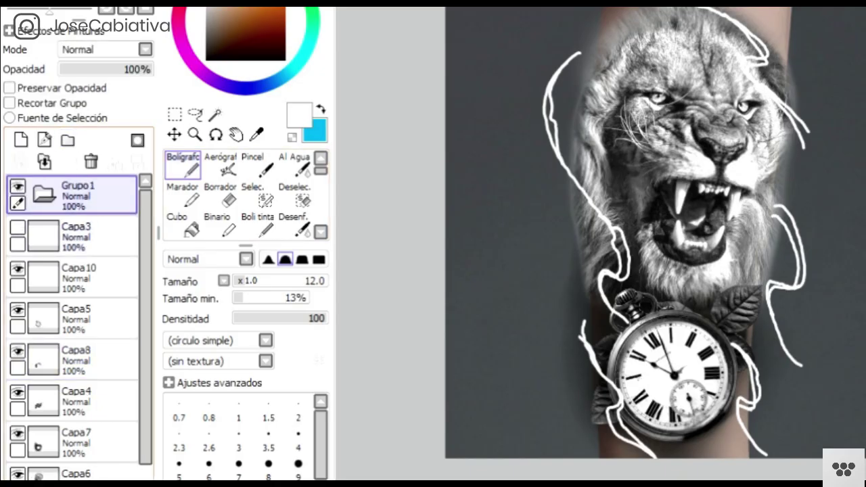
Move the layers Capa10, Capa5, Capa8, Capa4, Capa7 and Capa6 into Grupo1, keeping their order.
mouse_move(77, 237)
mouse_down()
mouse_move(77, 228)
mouse_move(77, 237)
mouse_up()
drag(78, 278, 77, 196)
drag(77, 319, 77, 249)
drag(77, 360, 77, 295)
drag(77, 402, 77, 330)
drag(77, 443, 77, 372)
drag(77, 473, 77, 413)
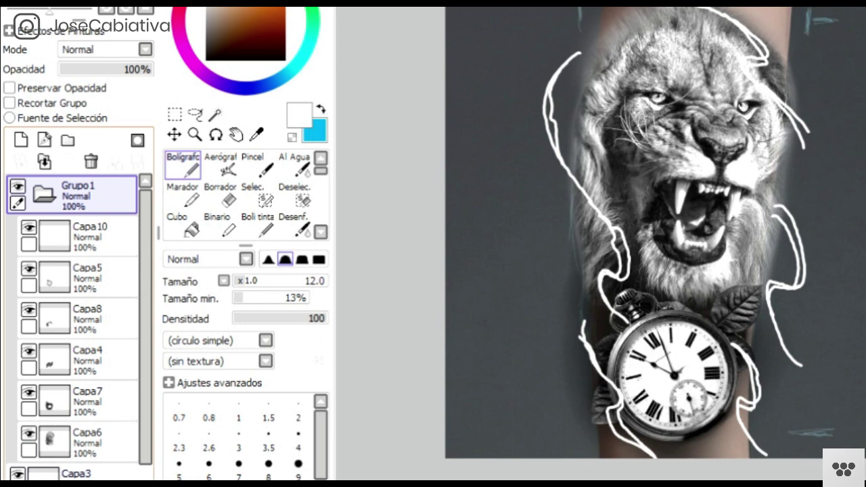
Toggle Grupo1 to verify its contents, hide the sketch layer Capa3 and collapse the group.
click(18, 187)
click(19, 186)
click(77, 473)
click(81, 197)
click(44, 194)
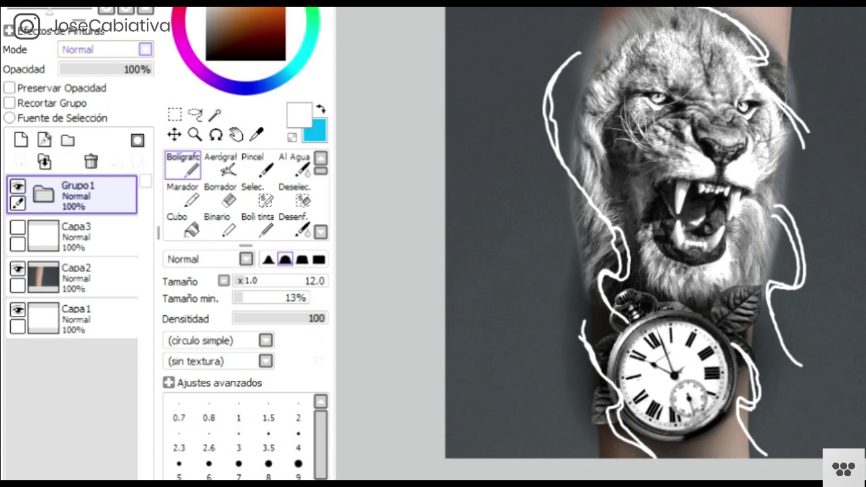
Try the Multiplicar blending mode on Grupo1 and switch it back to Normal.
click(84, 79)
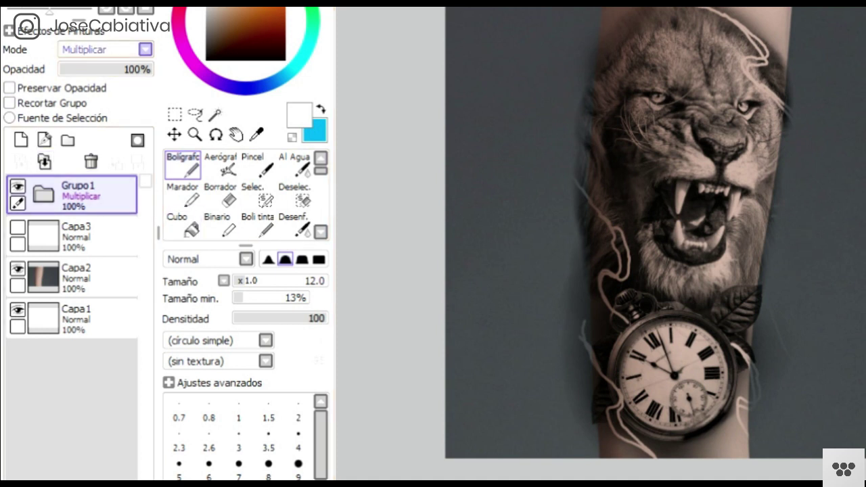
key(Up)
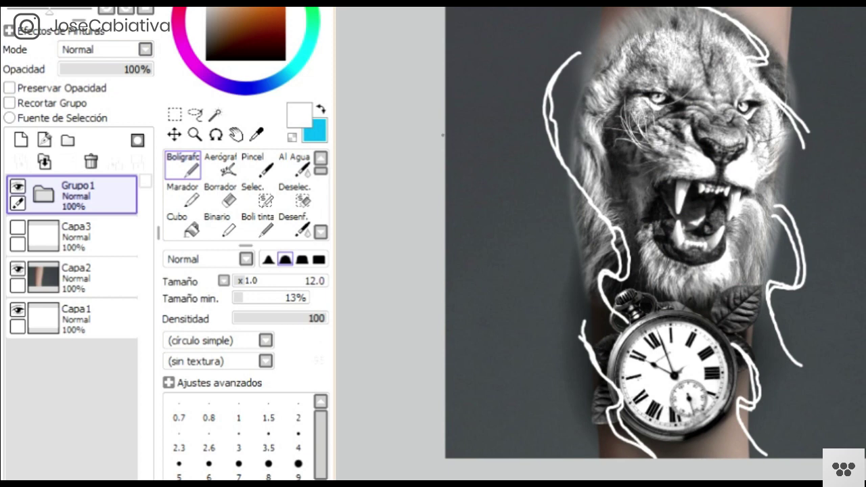